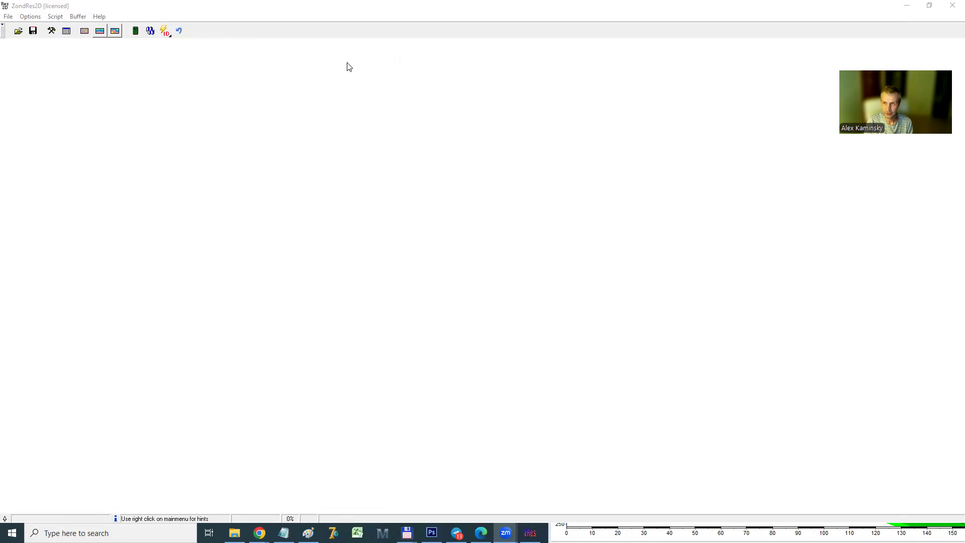
Open the syscal survey data file and accept the proposed mesh settings
left_click(18, 31)
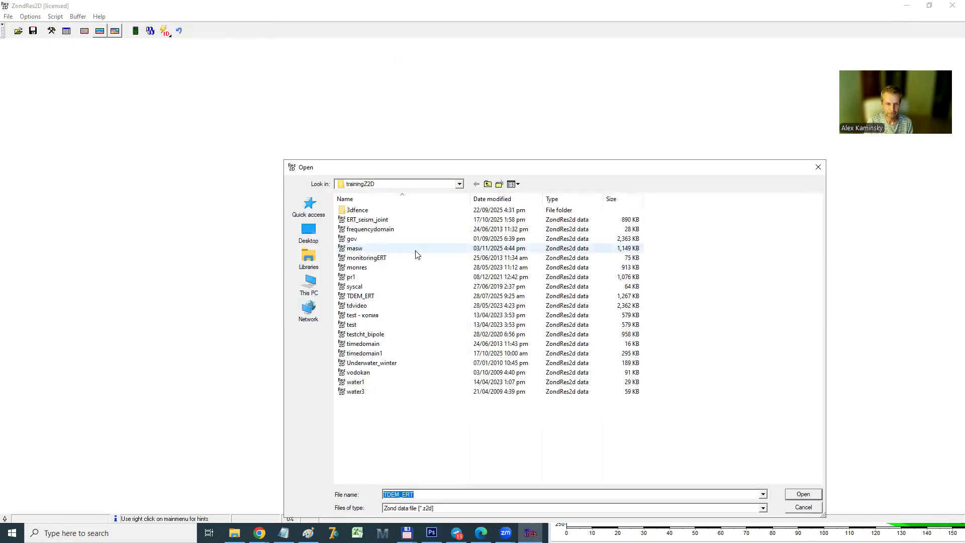
left_click(374, 287)
double_click(374, 287)
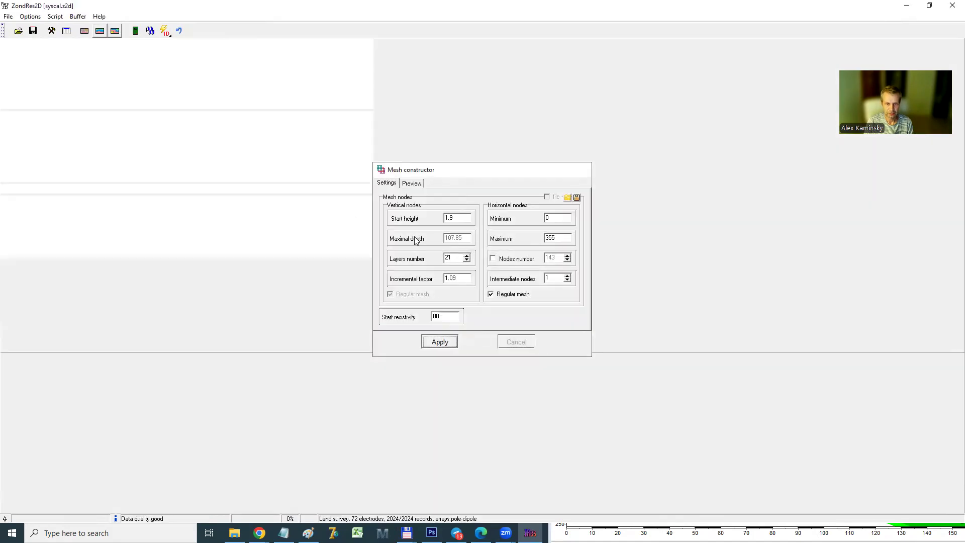
Display the apparent resistivity data as a pseudo-section instead of graphs
left_click(30, 17)
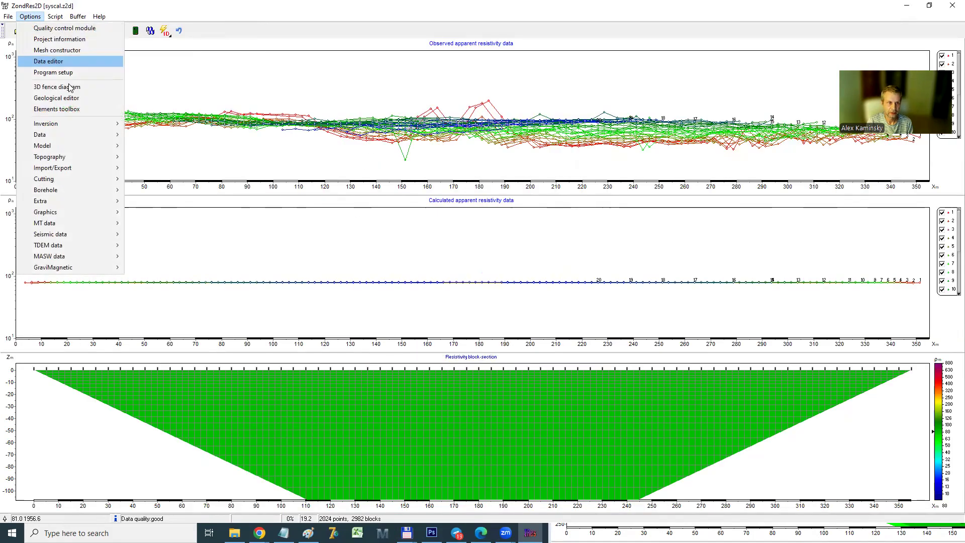
mouse_move(88, 144)
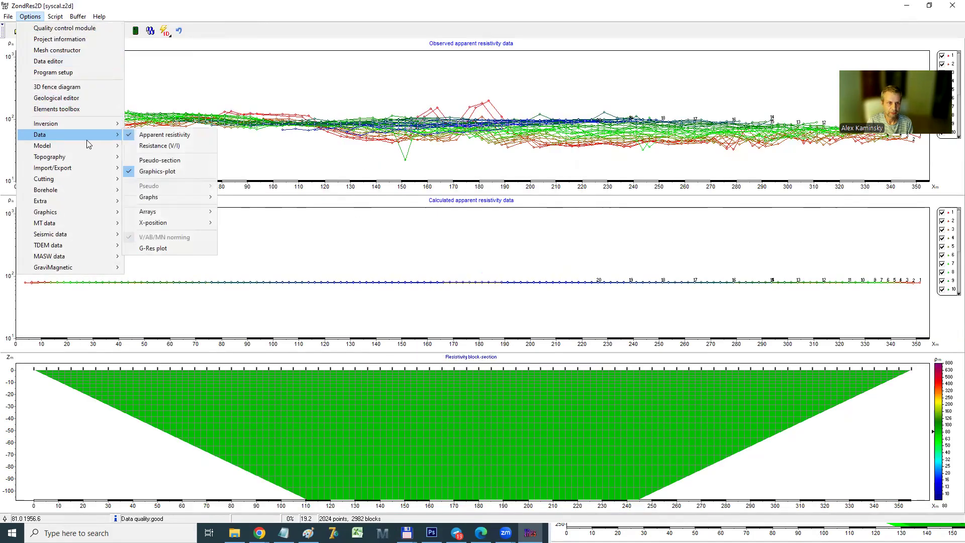
left_click(163, 160)
left_click(150, 31)
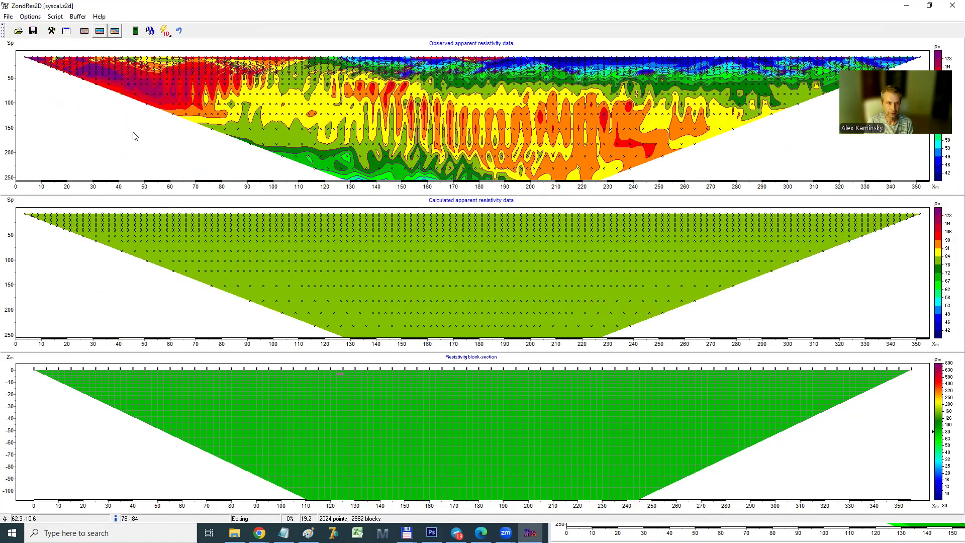
Set the depth smoothing to 0 in the program's model inversion settings and apply them
left_click(50, 31)
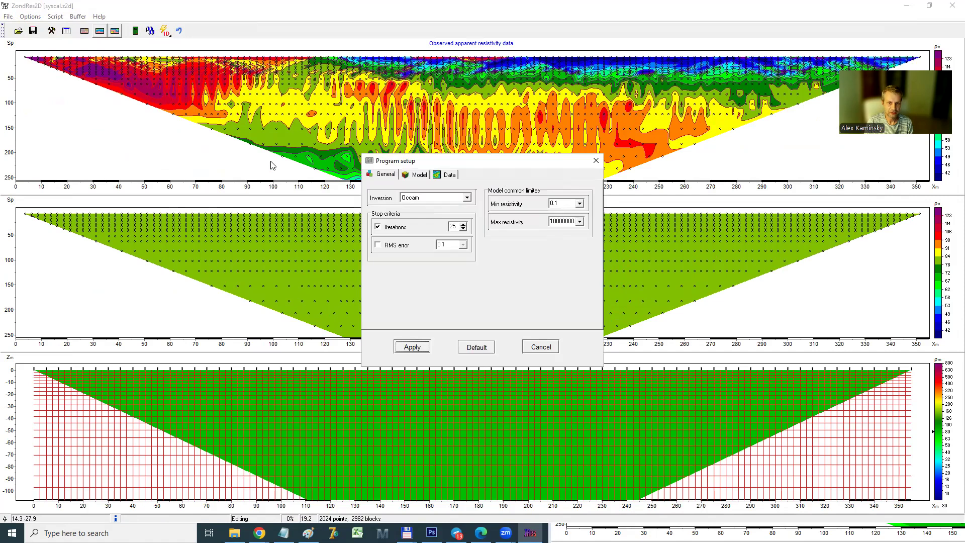
left_click(418, 175)
left_click(385, 175)
left_click(422, 174)
double_click(434, 217)
type("0")
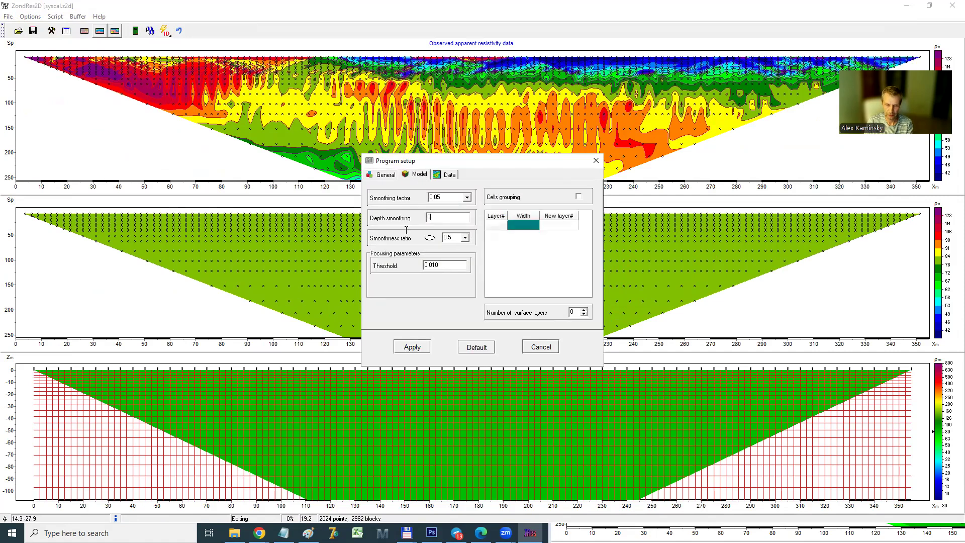
left_click(412, 347)
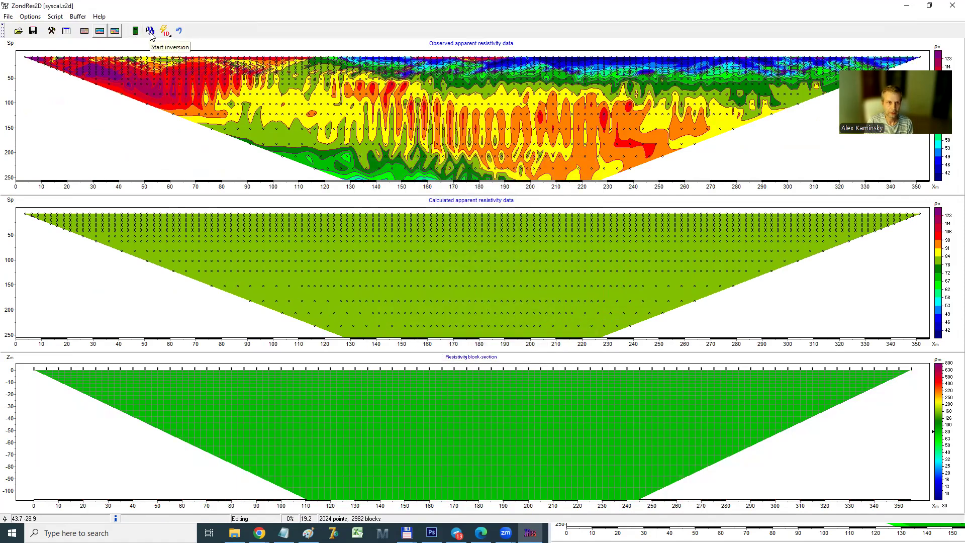
Run the Occam inversion up to iteration 5, setting the resistivity section's colour scale to automatic while it runs
left_click(151, 31)
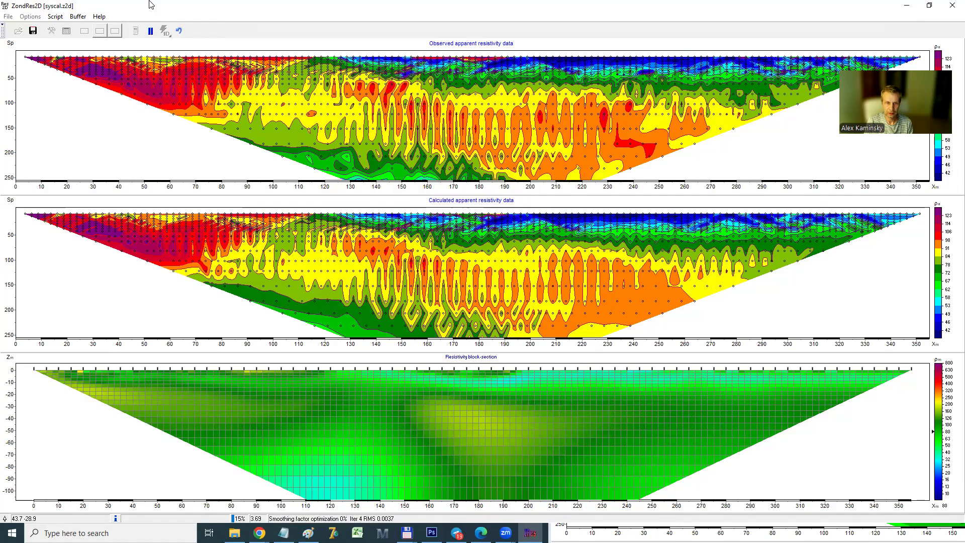
right_click(944, 397)
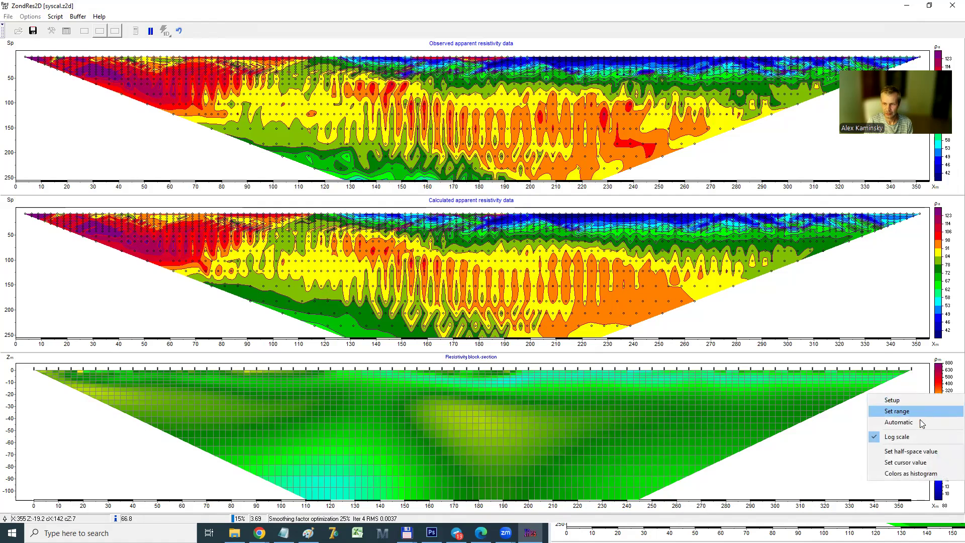
left_click(899, 422)
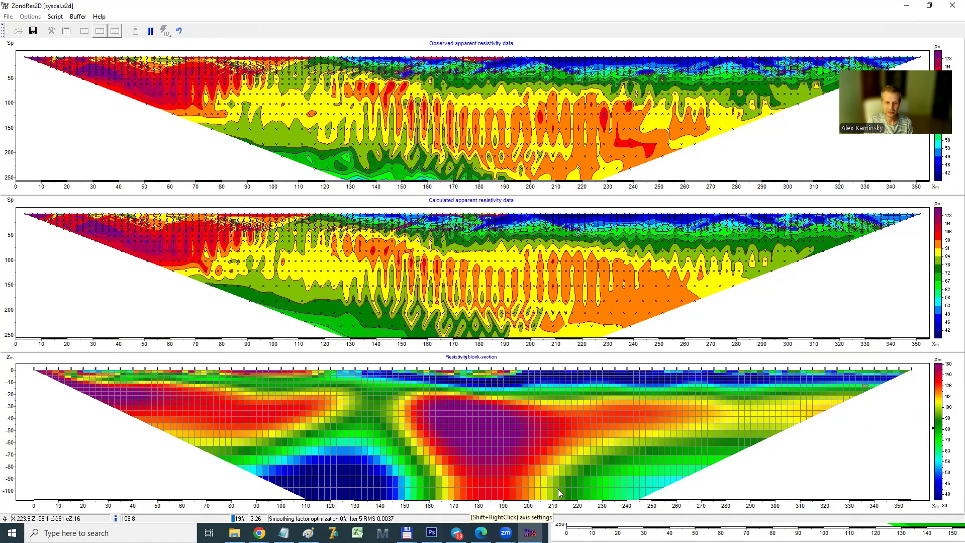
left_click(151, 31)
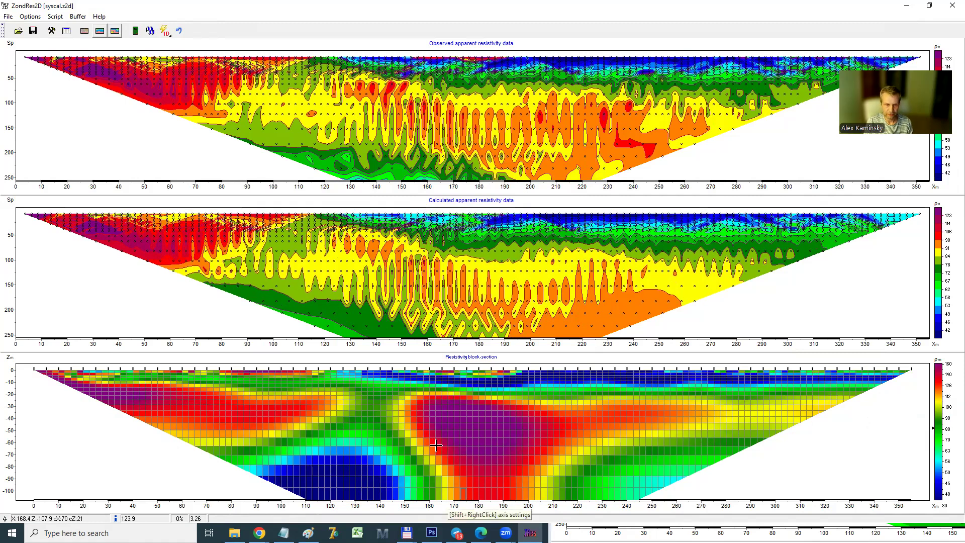
Store the current inversion model in the buffer as Model 1
left_click(78, 17)
left_click(91, 29)
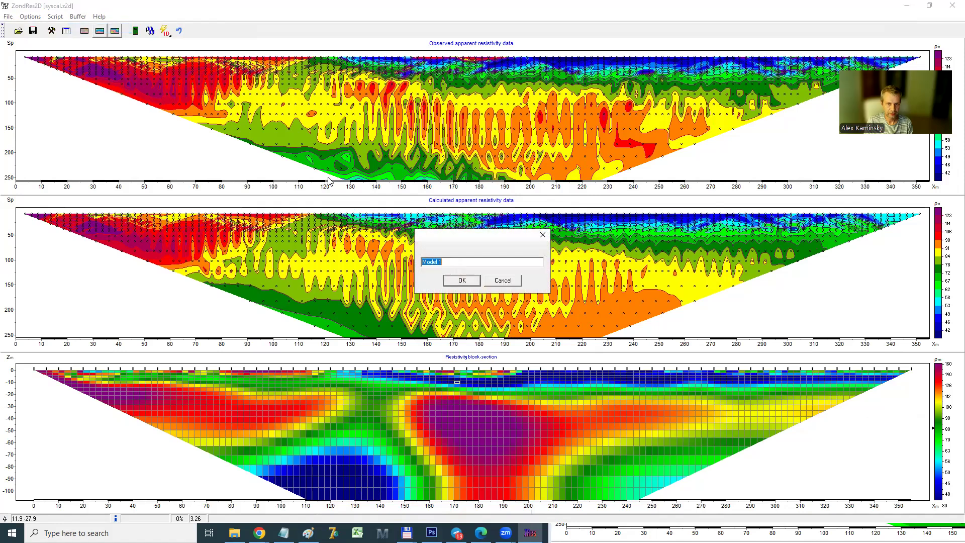
left_click(447, 277)
Enable Clusterization in the joint inversion options
left_click(37, 17)
mouse_move(67, 134)
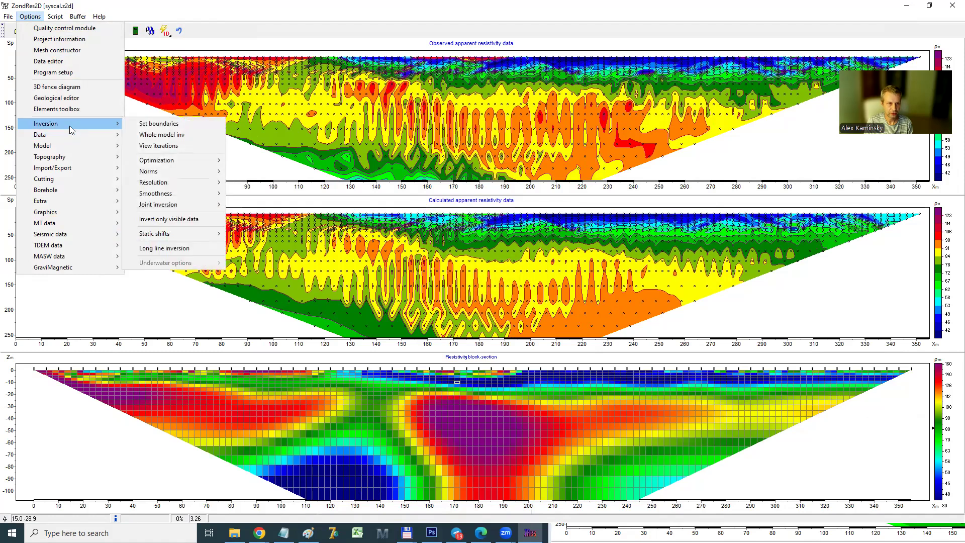
mouse_move(175, 204)
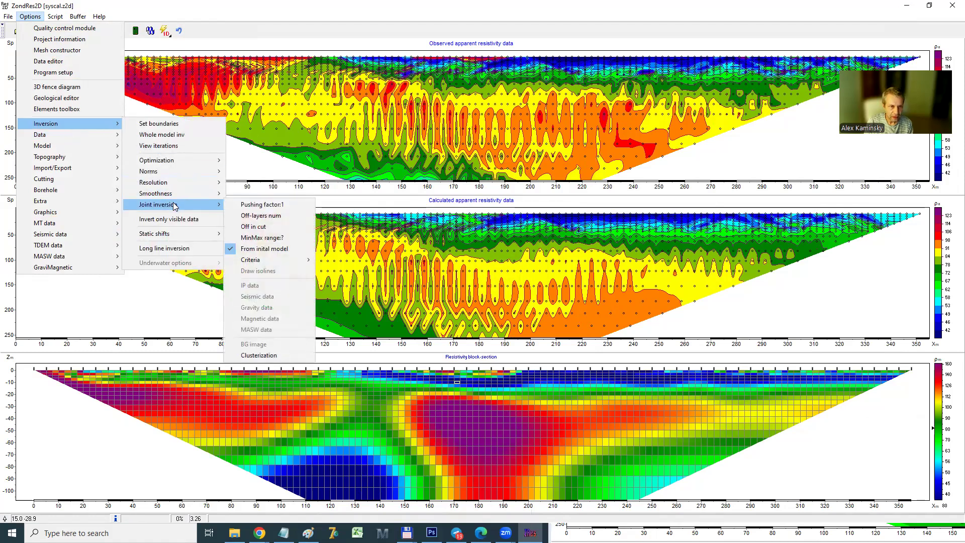
left_click(263, 358)
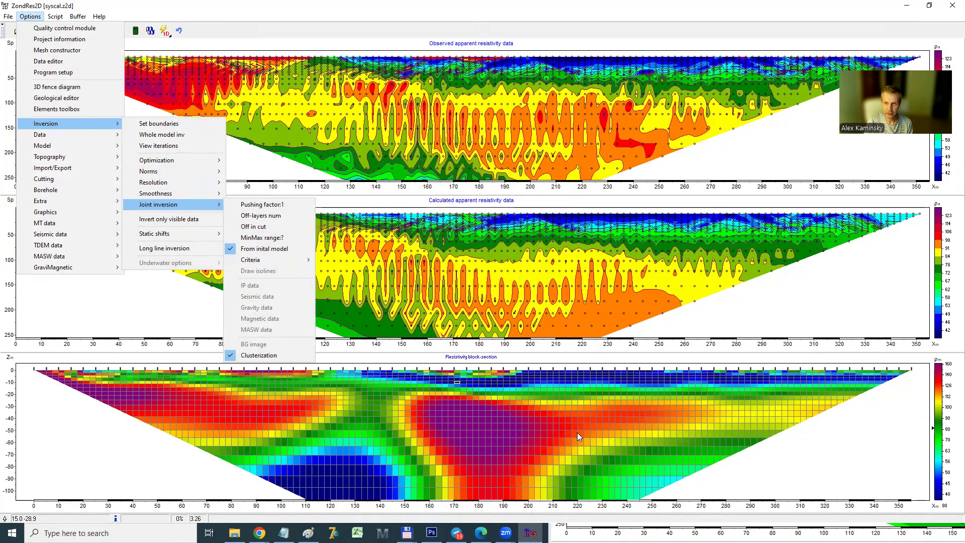
left_click(469, 19)
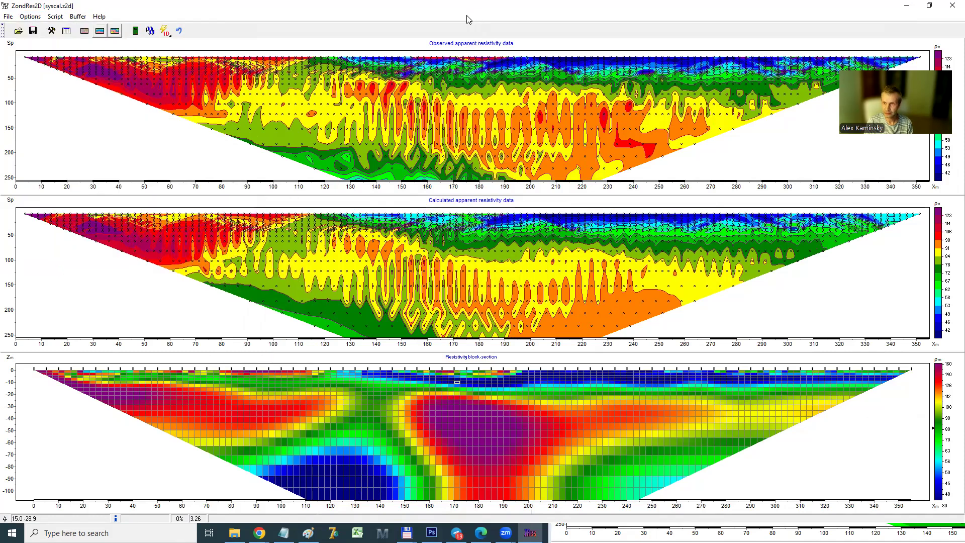
Stop the newly started inversion and change the inversion type to Smoothness constrained
left_click(150, 31)
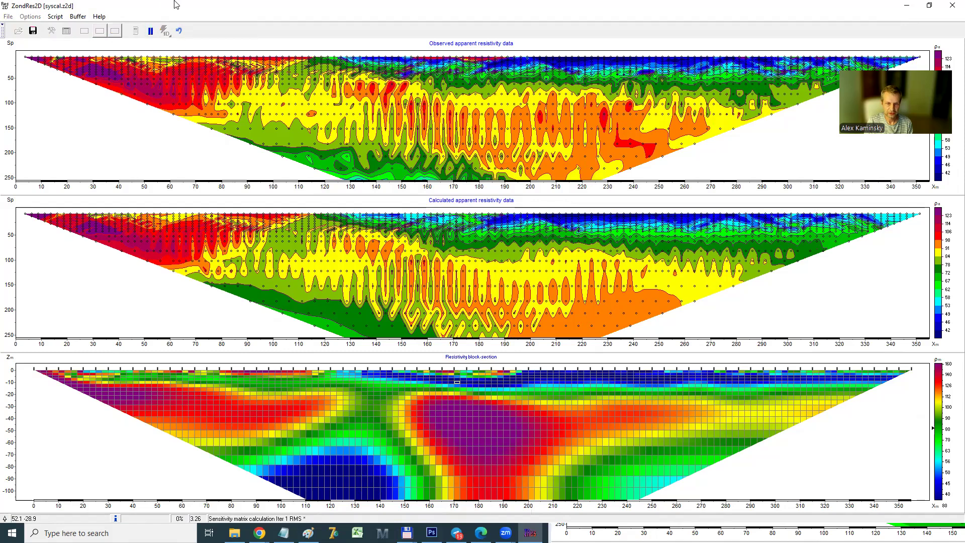
left_click(152, 33)
left_click(54, 32)
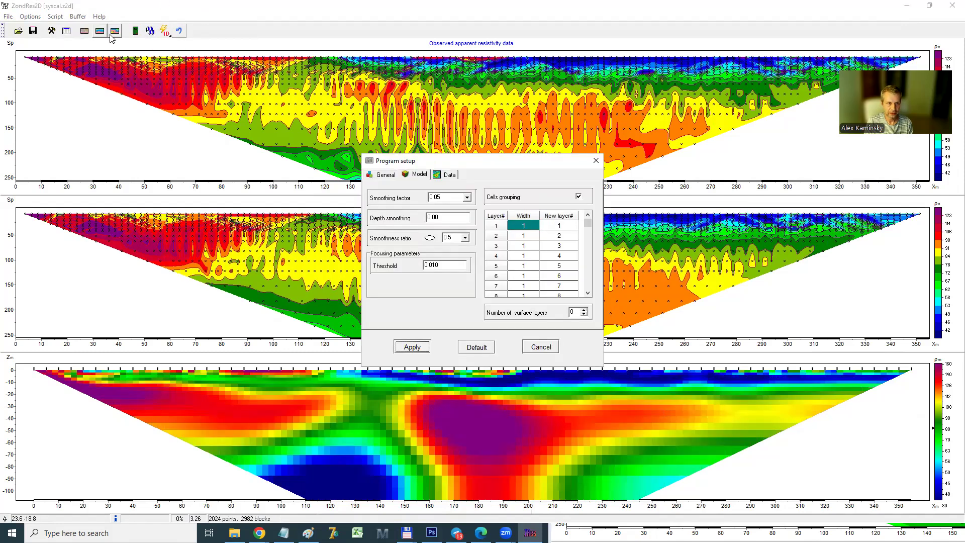
left_click(385, 176)
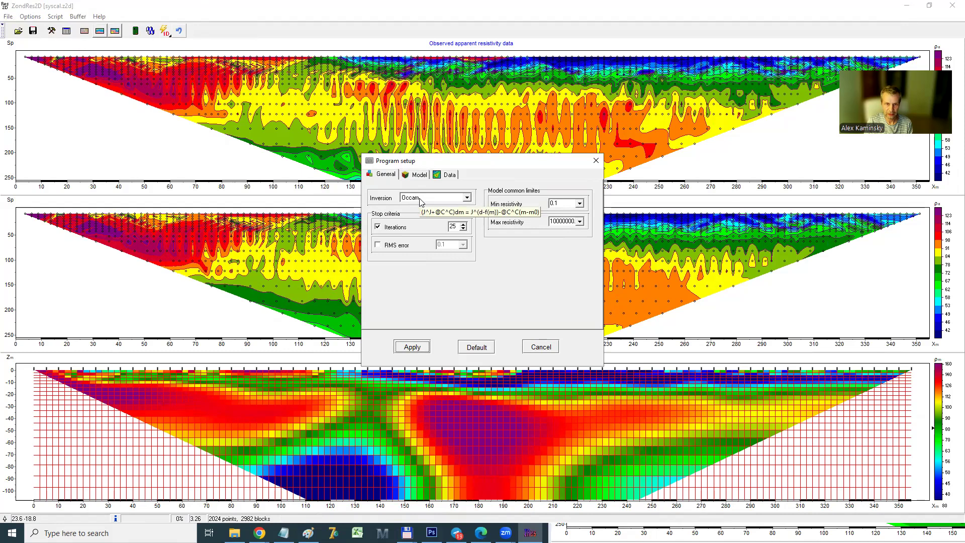
left_click(422, 199)
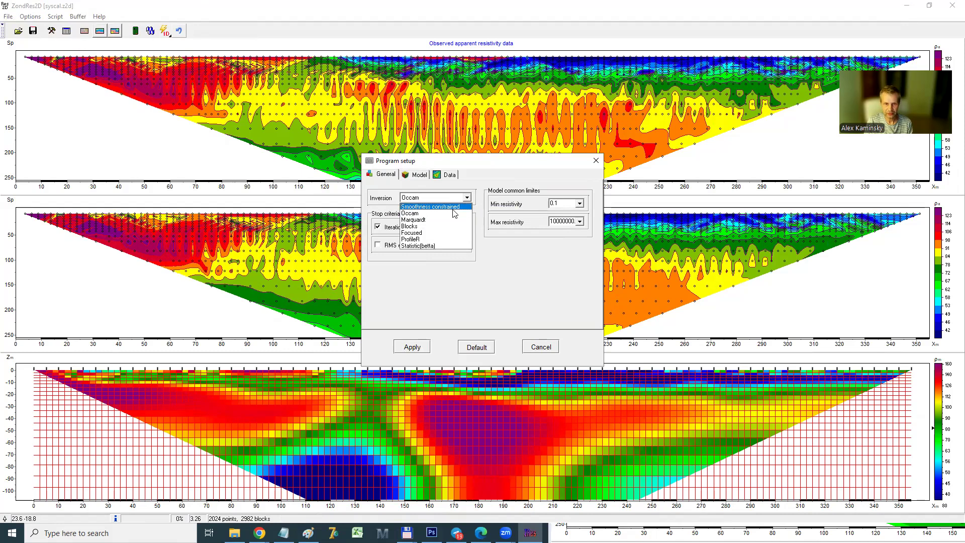
left_click(421, 208)
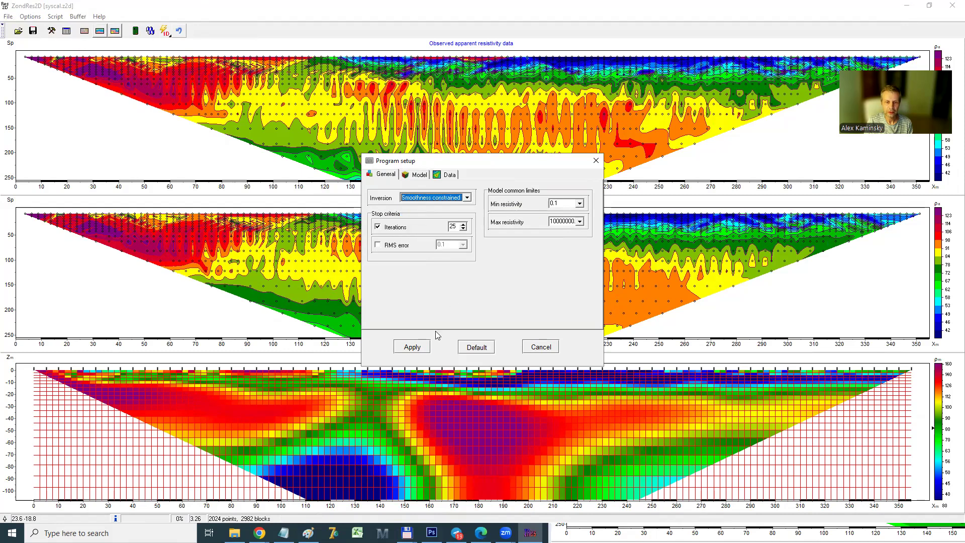
left_click(412, 347)
left_click(30, 17)
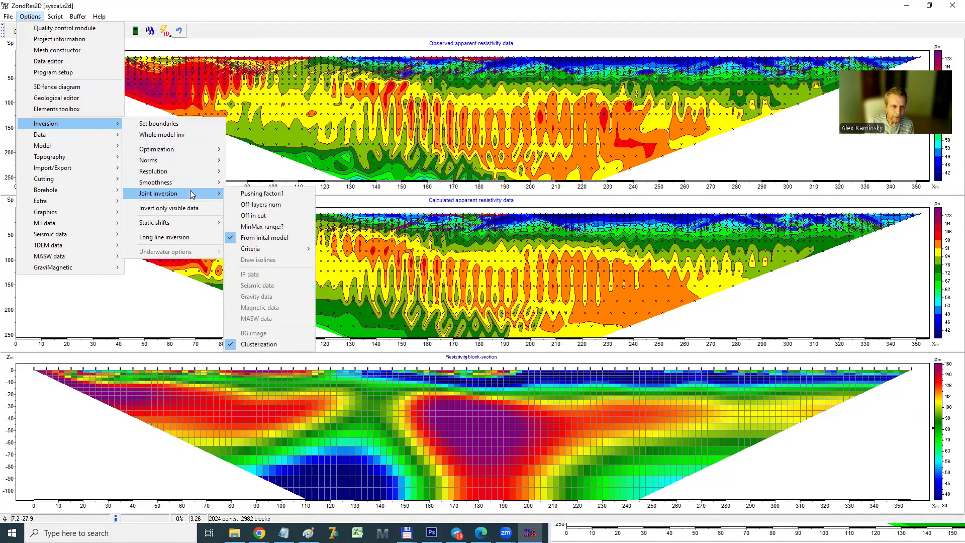
mouse_move(198, 152)
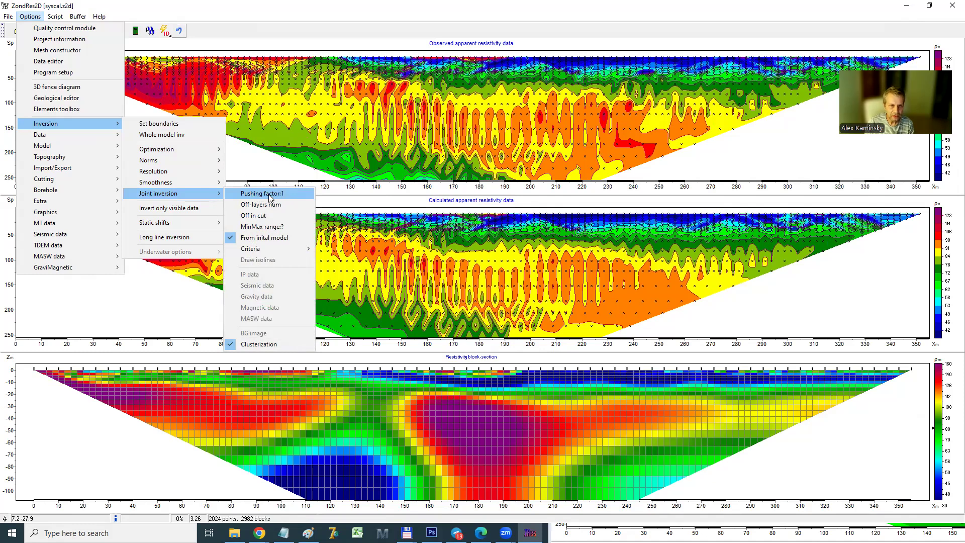
left_click(274, 11)
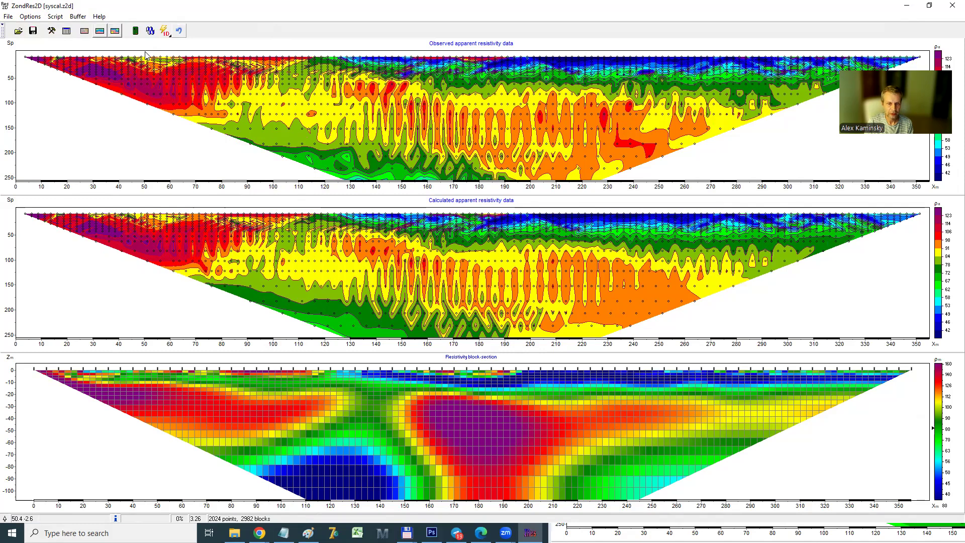
Run the smoothness constrained inversion with clusterization and stop it at iteration 8
left_click(150, 31)
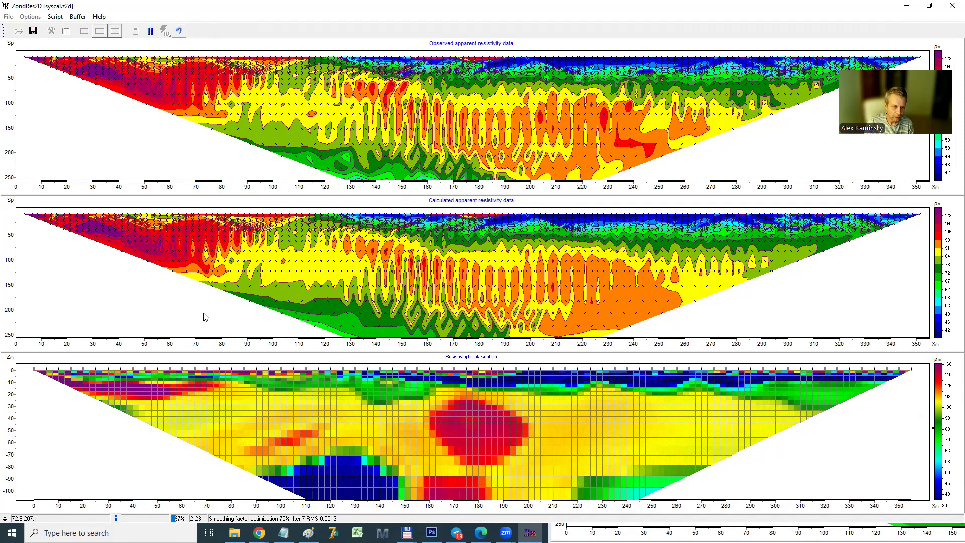
left_click(259, 413)
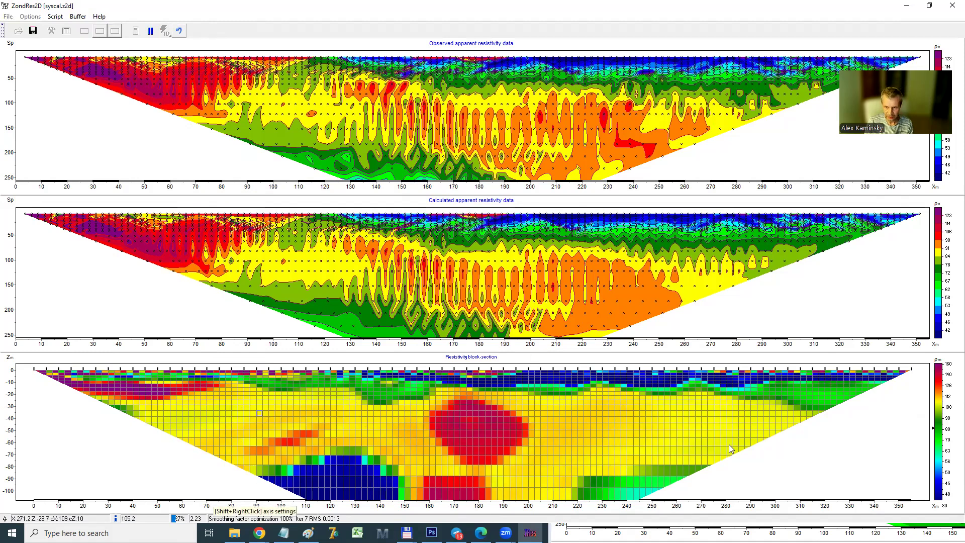
left_click(698, 408)
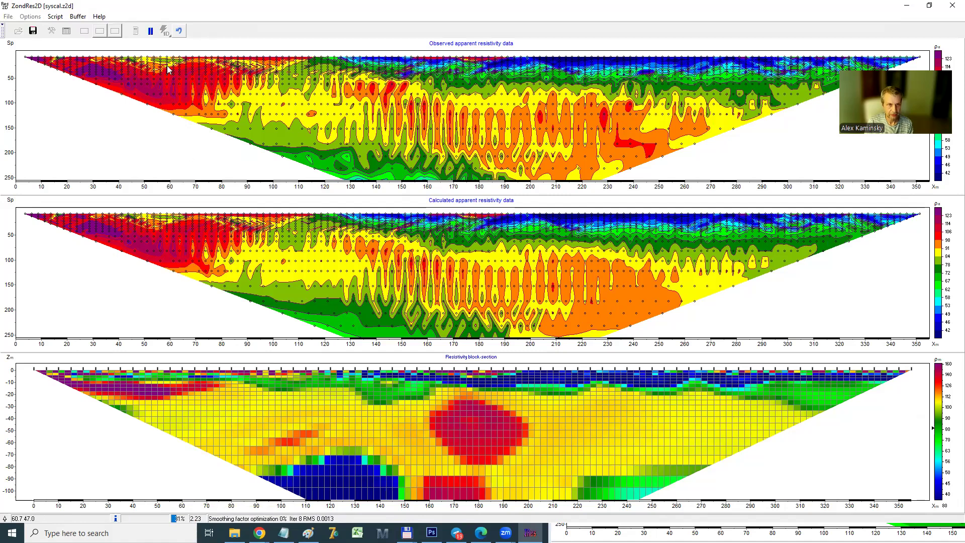
left_click(151, 31)
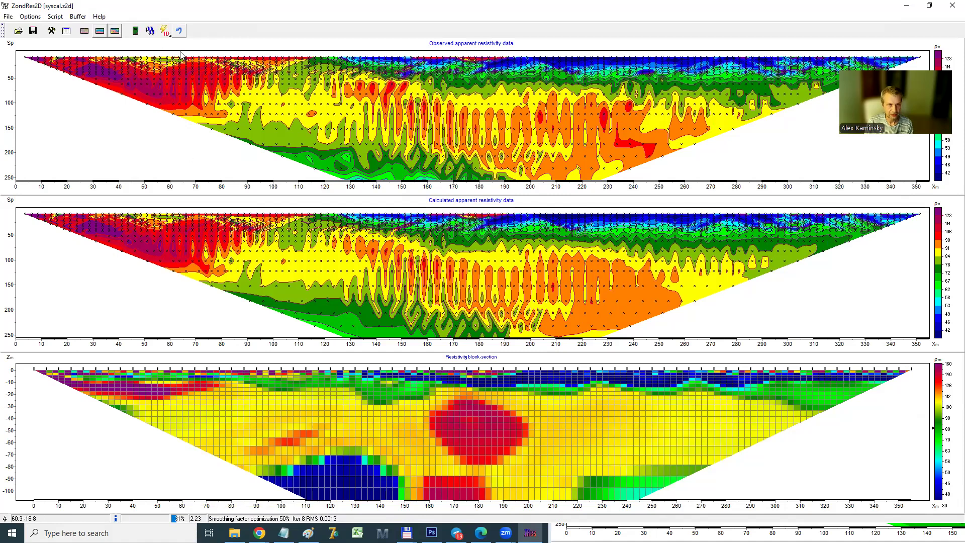
Store the clusterized inversion model in the buffer as Model 2
left_click(77, 16)
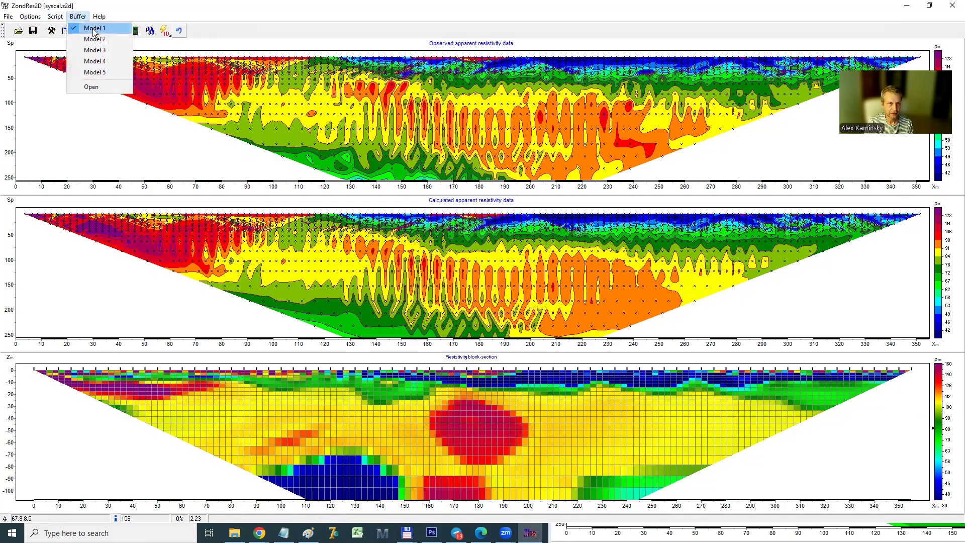
left_click(94, 39)
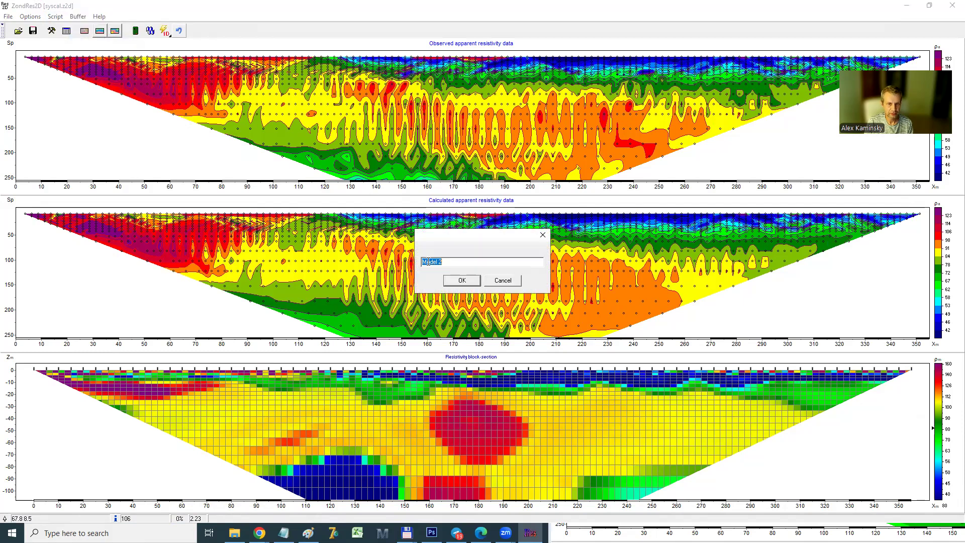
left_click(462, 281)
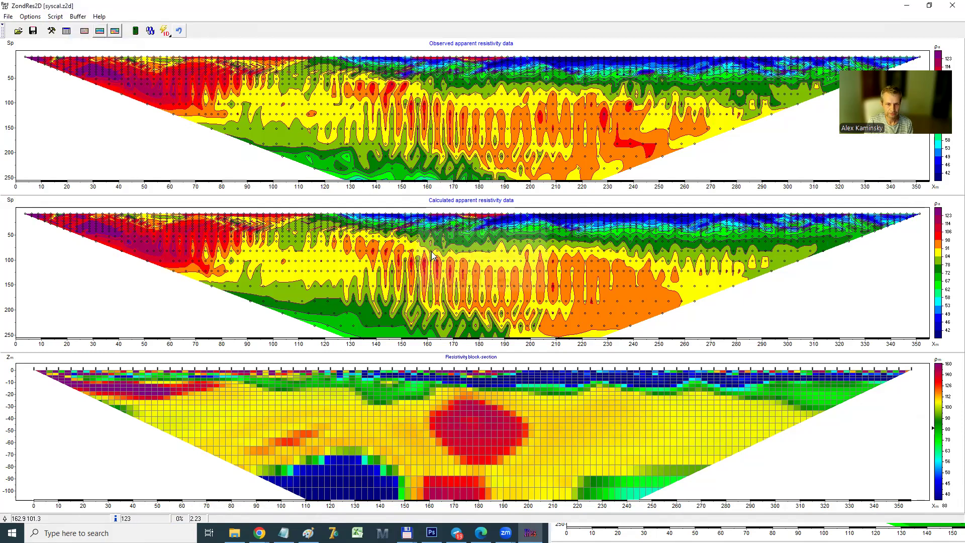
Apply a cell option to the resistivity block section, rerun the smoothness constrained inversion and stop it at iteration 10
right_click(274, 402)
left_click(345, 478)
left_click(150, 30)
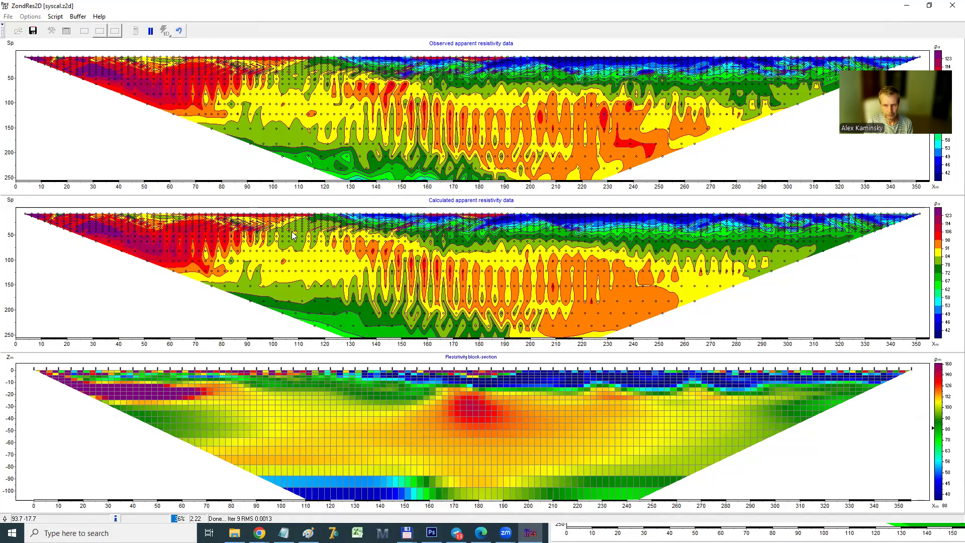
left_click(151, 31)
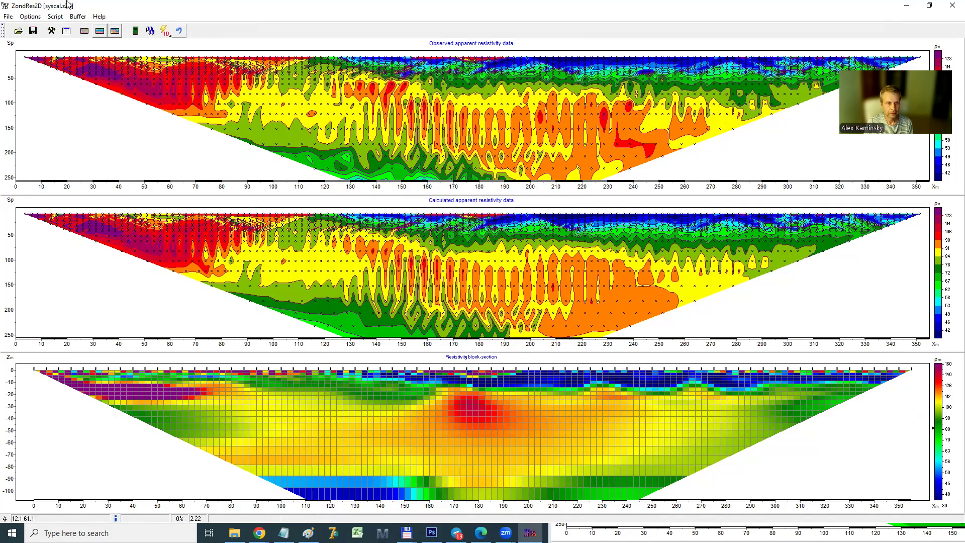
Store the current inversion model in the buffer as Model 3 and clear the parameters of the resistivity block section
left_click(77, 16)
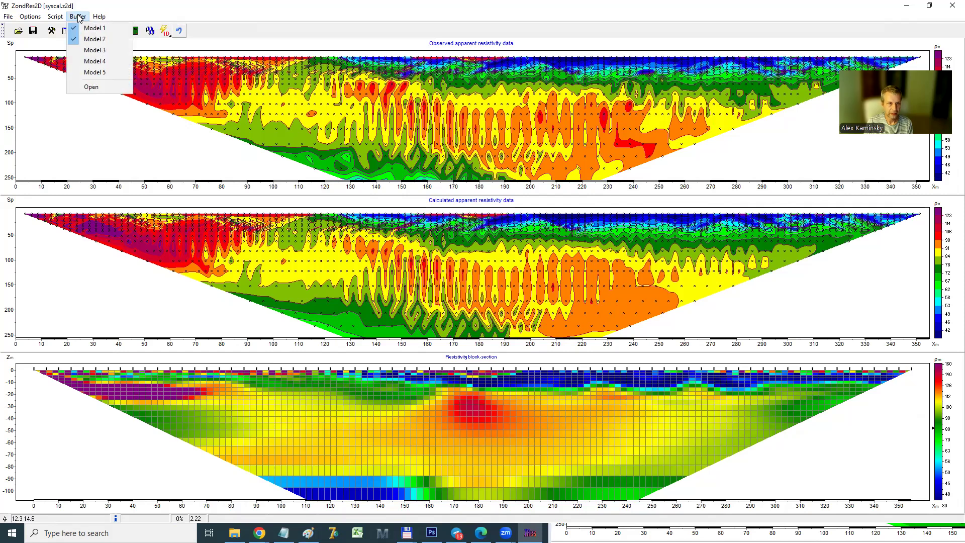
left_click(90, 50)
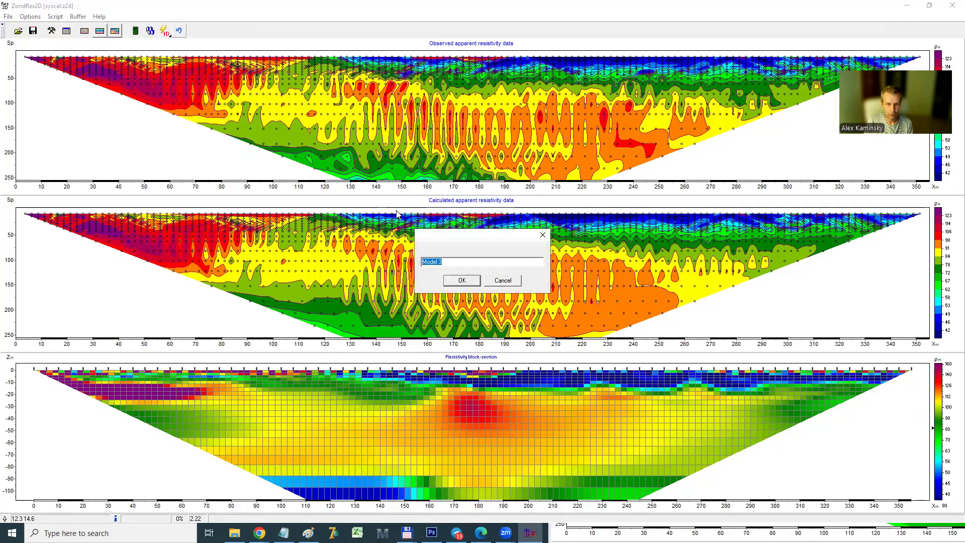
left_click(462, 280)
right_click(278, 384)
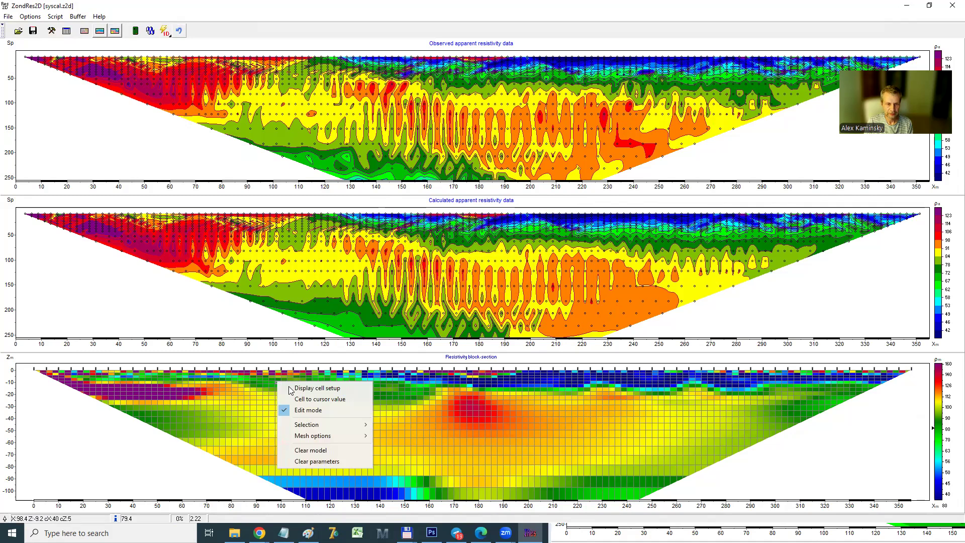
left_click(336, 462)
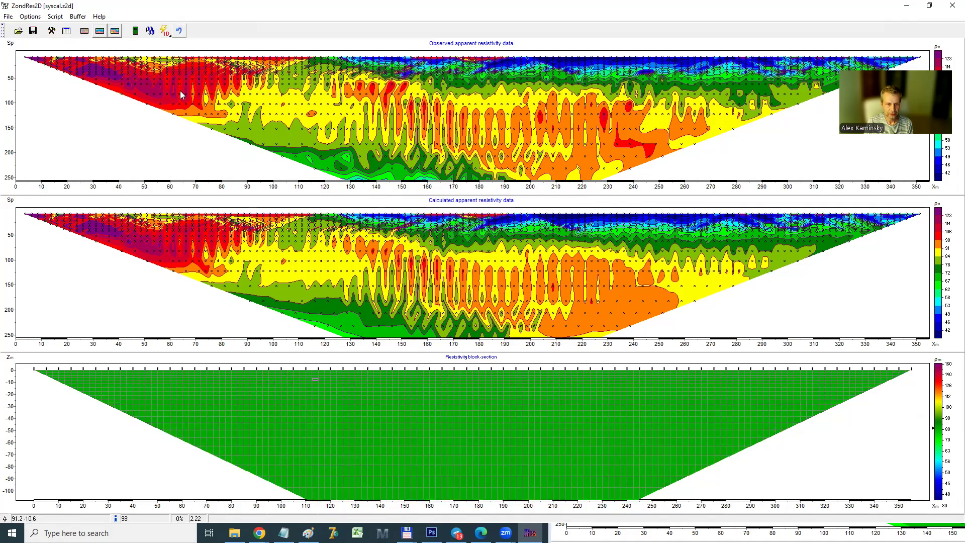
Set the pushing factor for joint inversion, run the smoothness constrained inversion and stop it at iteration 7
left_click(30, 17)
mouse_move(73, 126)
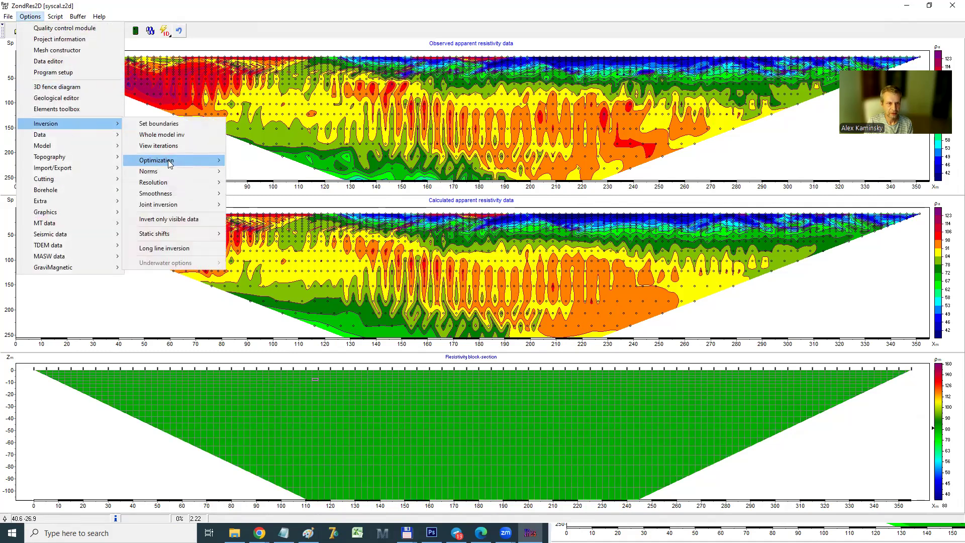
mouse_move(169, 162)
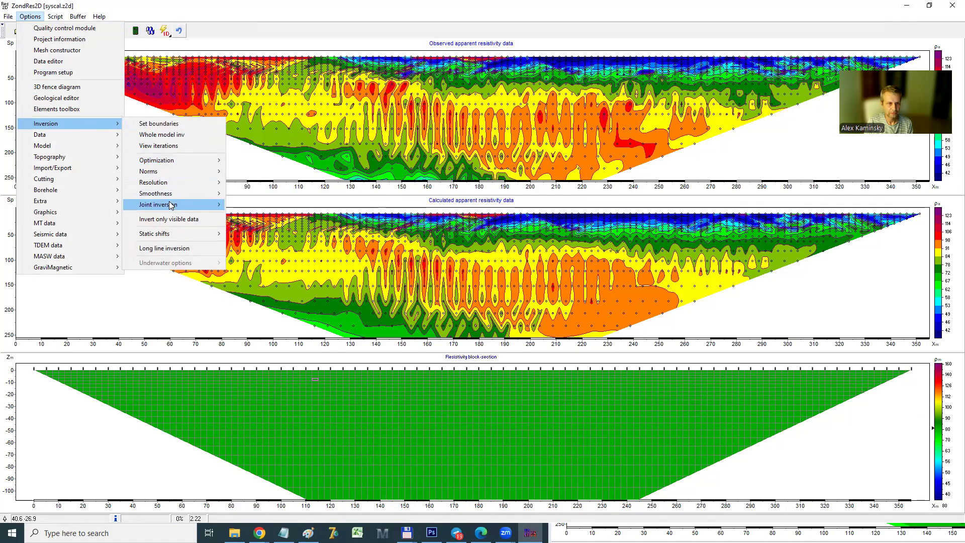
mouse_move(171, 205)
left_click(254, 205)
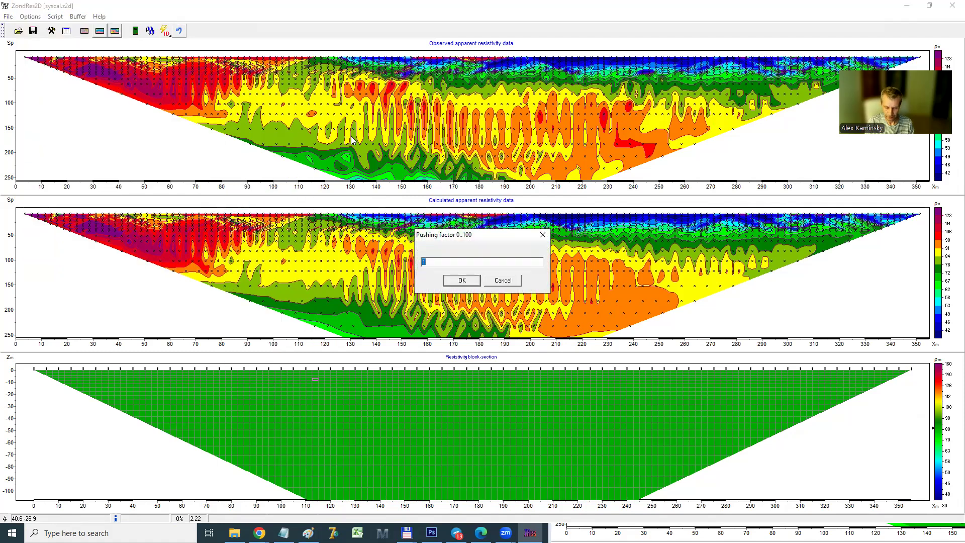
left_click(462, 280)
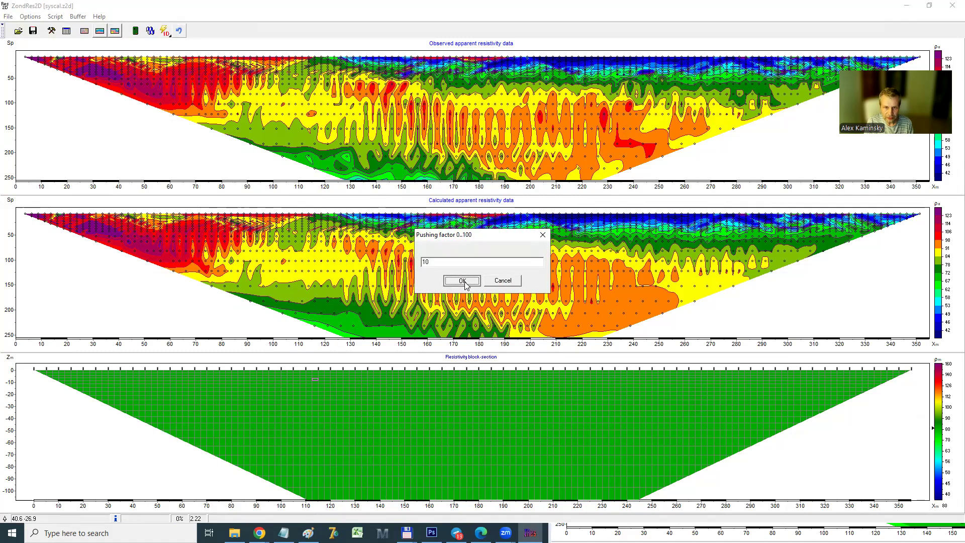
left_click(149, 32)
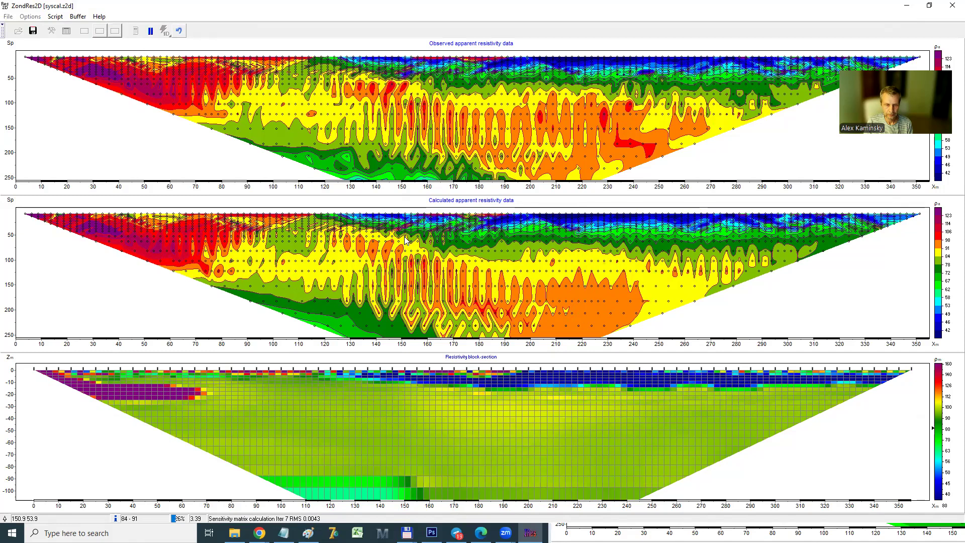
left_click(150, 31)
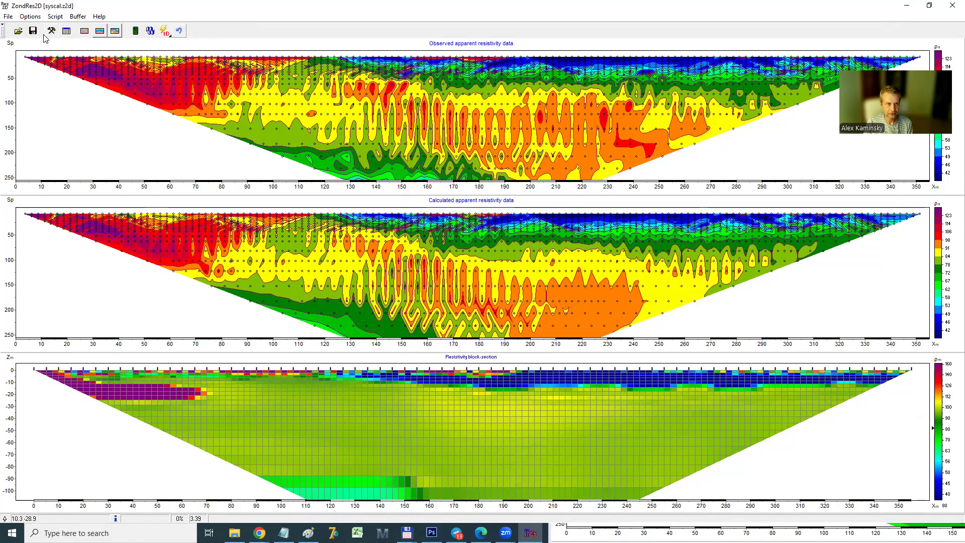
Change the inversion type to Marquardt, continue the inversion from the current model and stop it at iteration 8
left_click(51, 31)
left_click(434, 198)
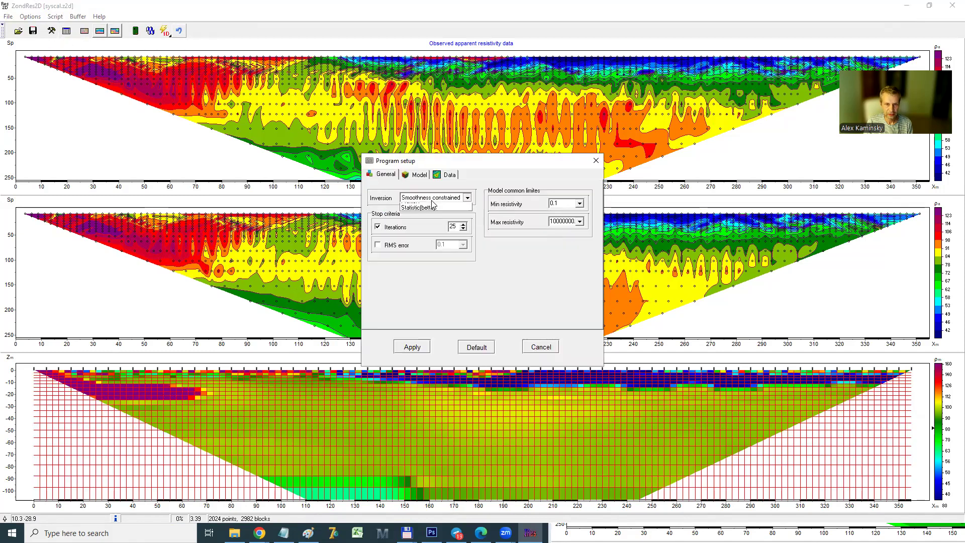
left_click(419, 220)
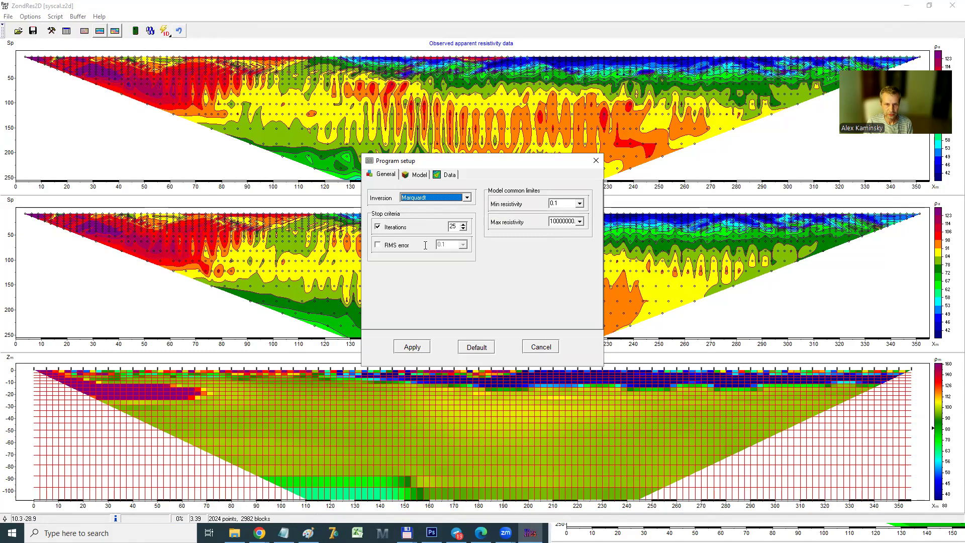
left_click(412, 348)
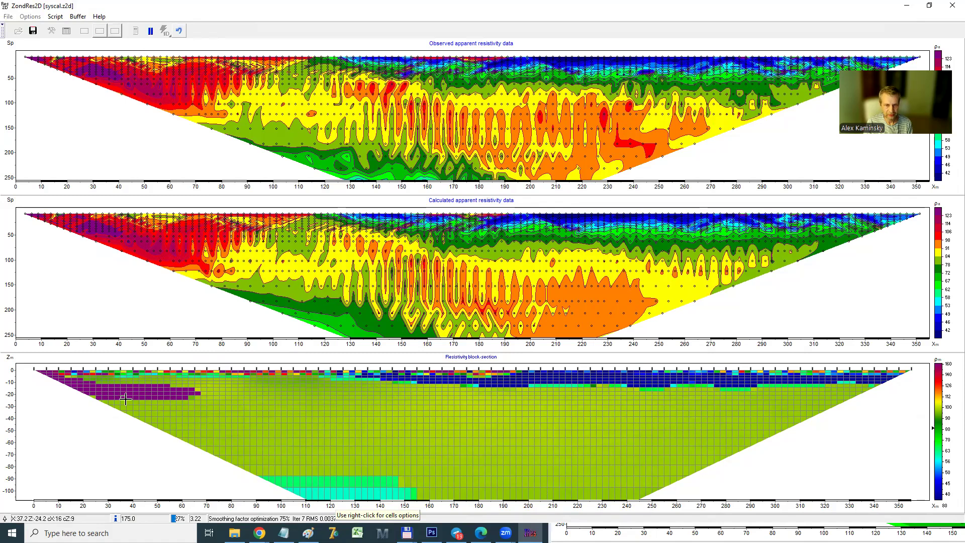
left_click(149, 31)
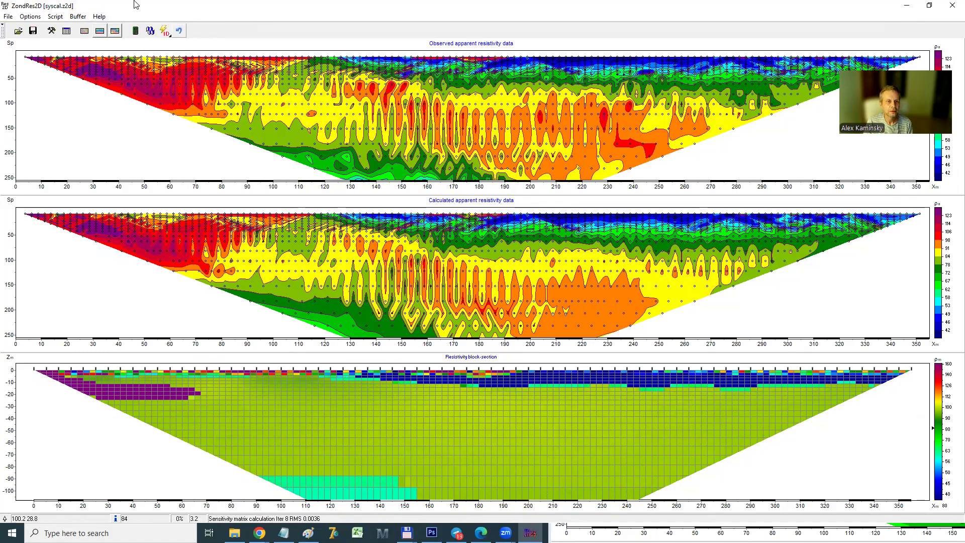
Store the Marquardt inversion model in the buffer as Model 4
left_click(79, 18)
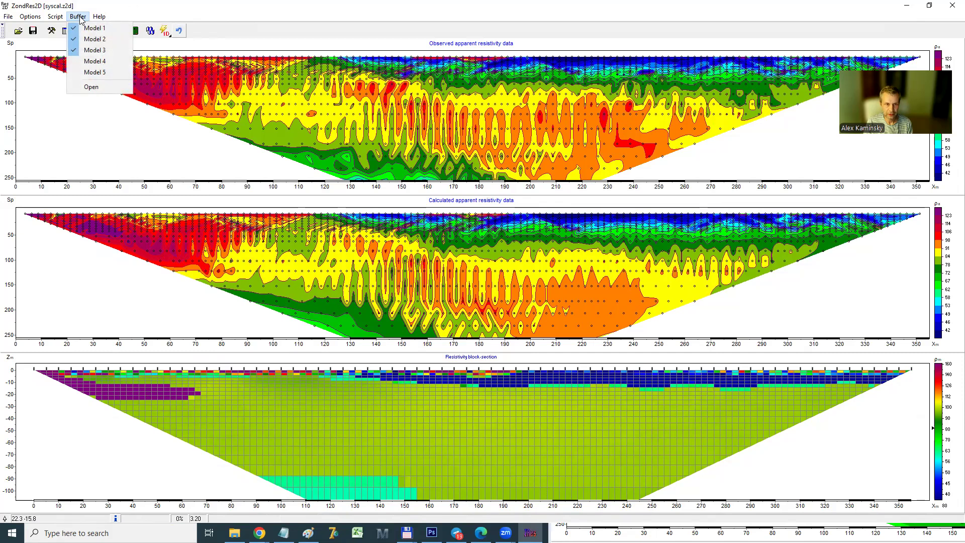
left_click(93, 61)
left_click(447, 282)
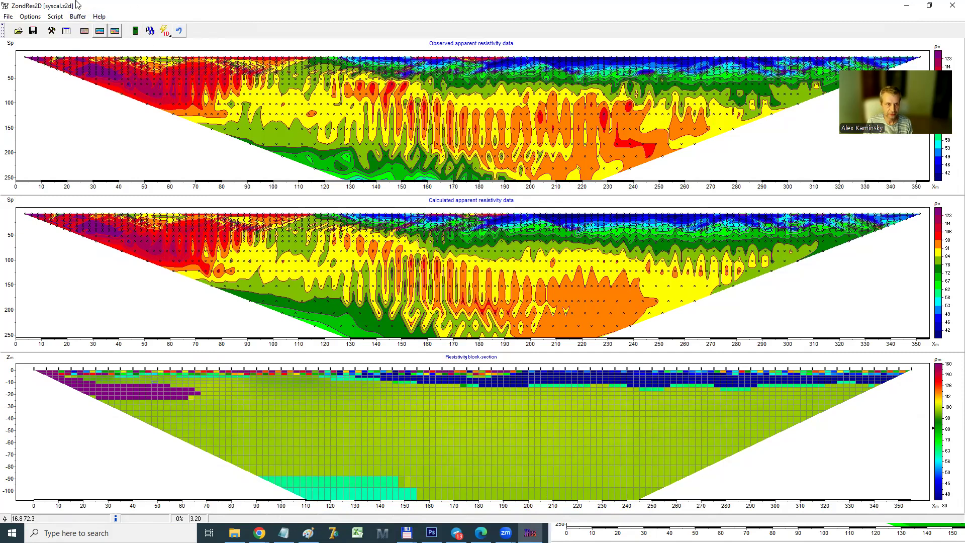
Open the buffer sections to compare Models 1 to 4, then close the comparison
left_click(78, 17)
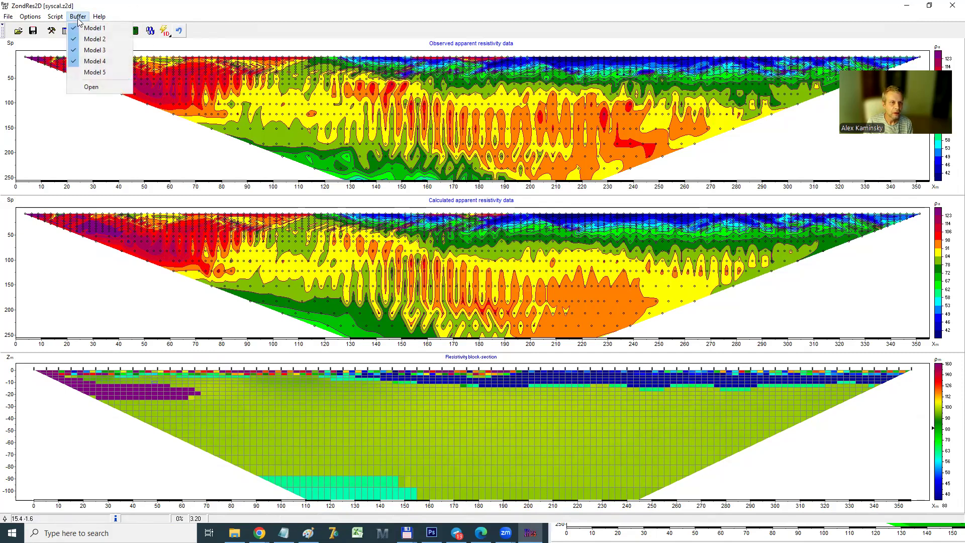
left_click(93, 87)
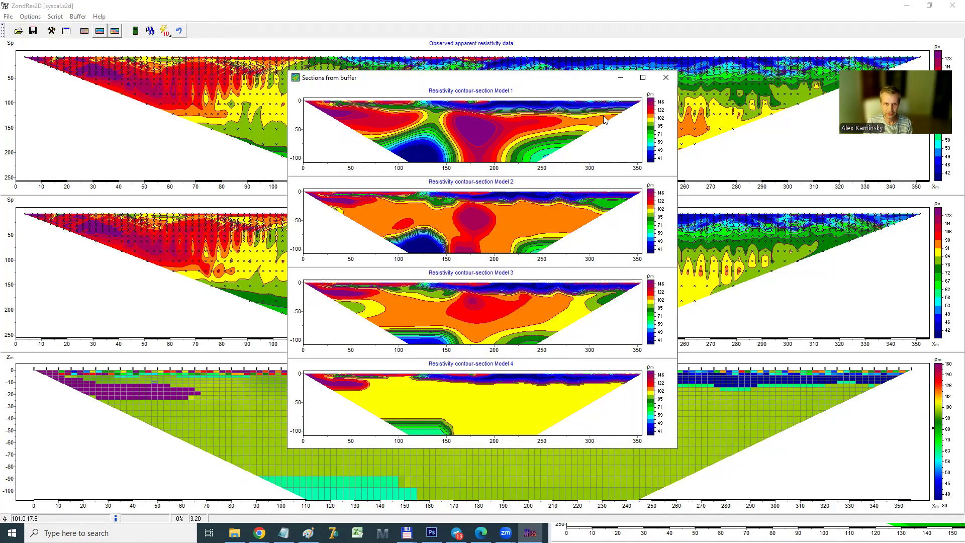
left_click_drag(309, 80, 168, 114)
left_click(525, 112)
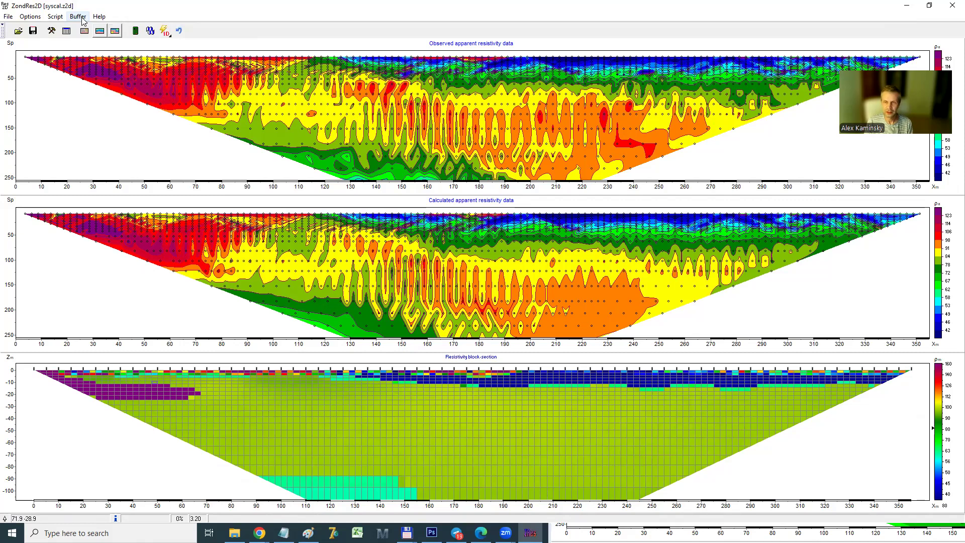
Load Model 1 from the buffer into the resistivity block section
left_click(78, 16)
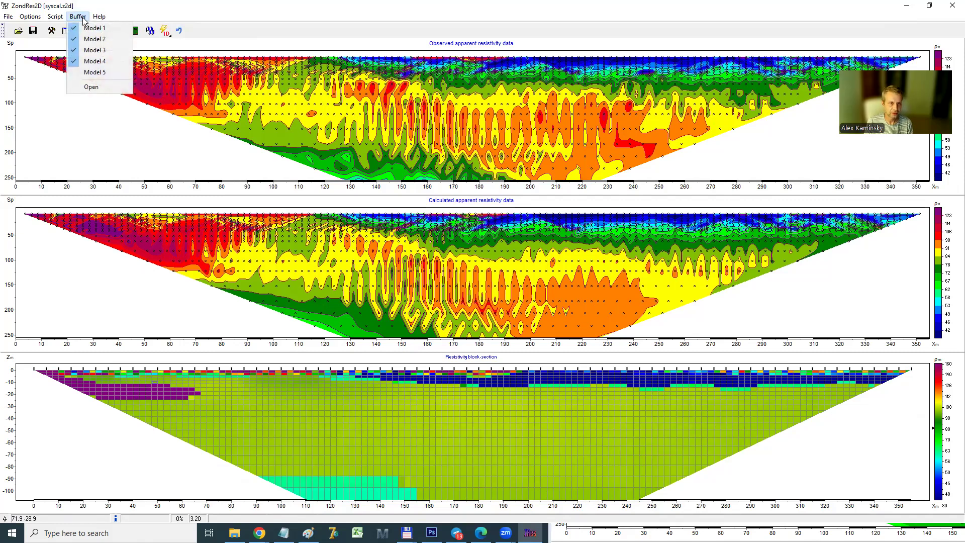
left_click(91, 28)
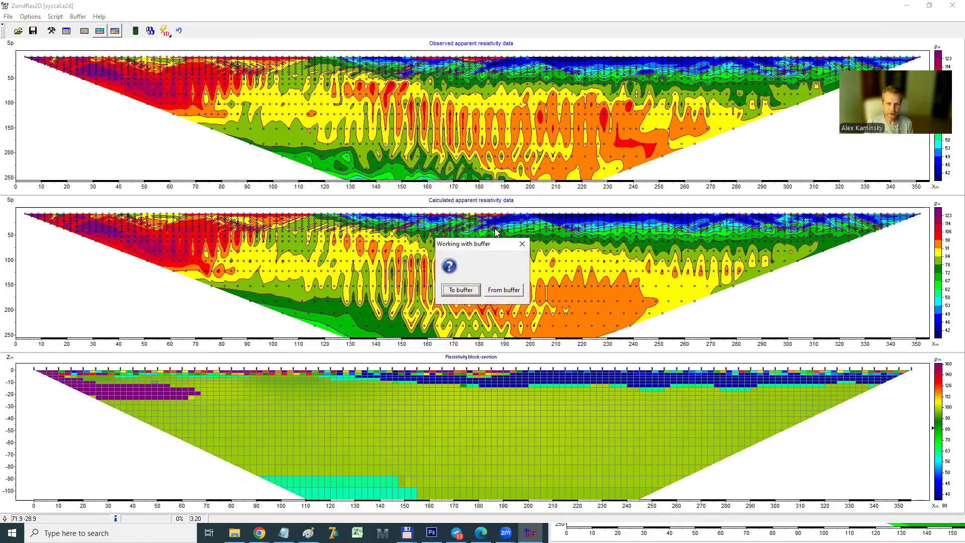
left_click(502, 292)
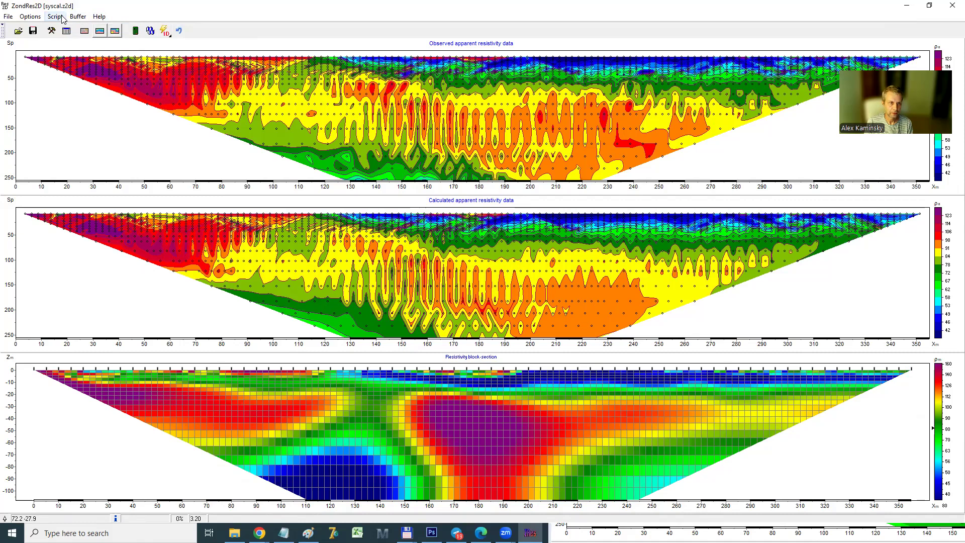
Open the models operations for the loaded model, choose the Clusters operation and set the number of clusters to 5
left_click(30, 17)
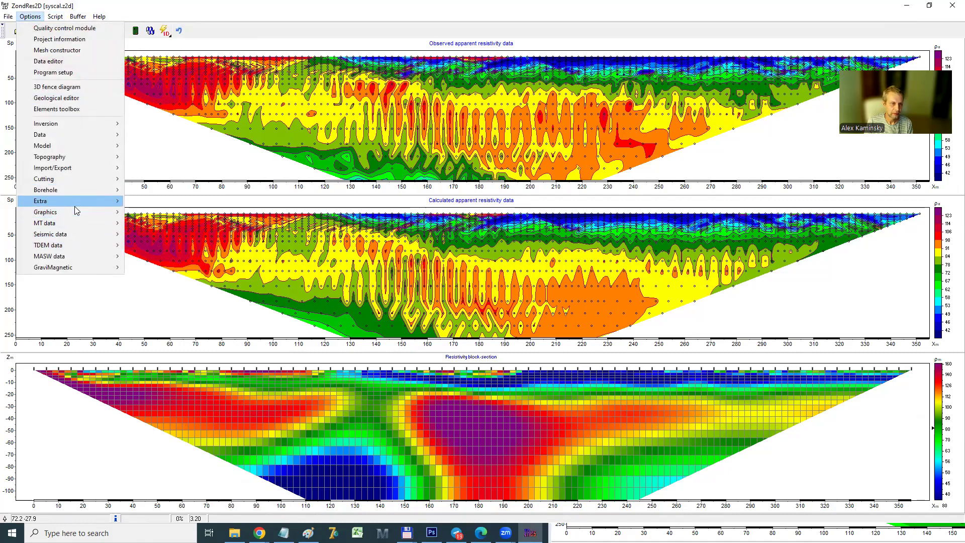
left_click(162, 200)
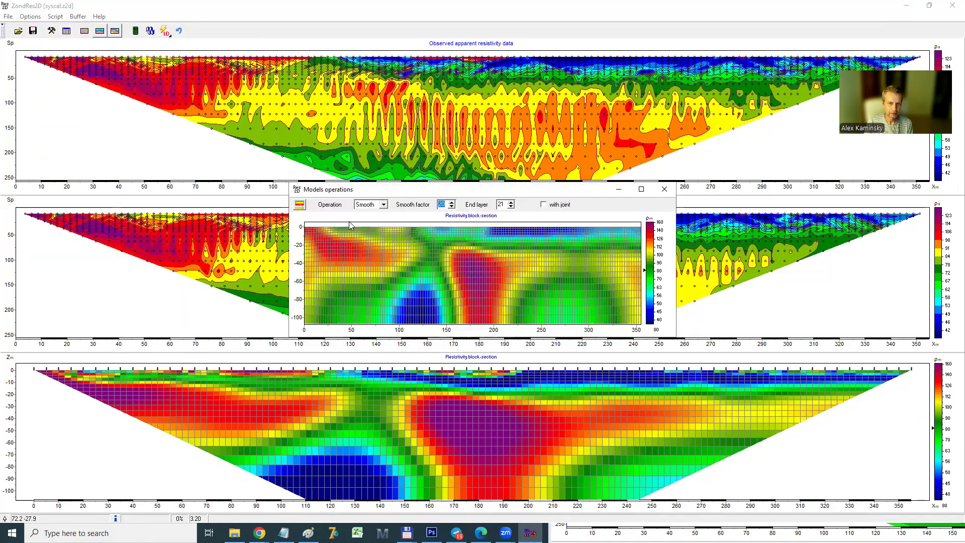
left_click(366, 205)
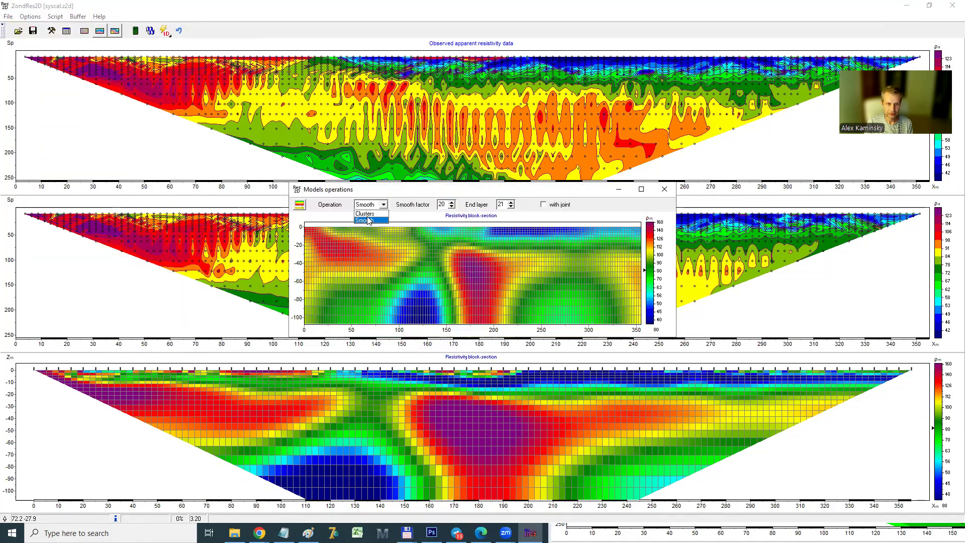
left_click(370, 213)
left_click(451, 207)
left_click(451, 207)
left_click(452, 206)
left_click(452, 207)
left_click(452, 207)
left_click(451, 206)
left_click(451, 207)
left_click(452, 207)
left_click(451, 207)
left_click(451, 207)
left_click(452, 207)
left_click(451, 206)
left_click(451, 206)
left_click(451, 207)
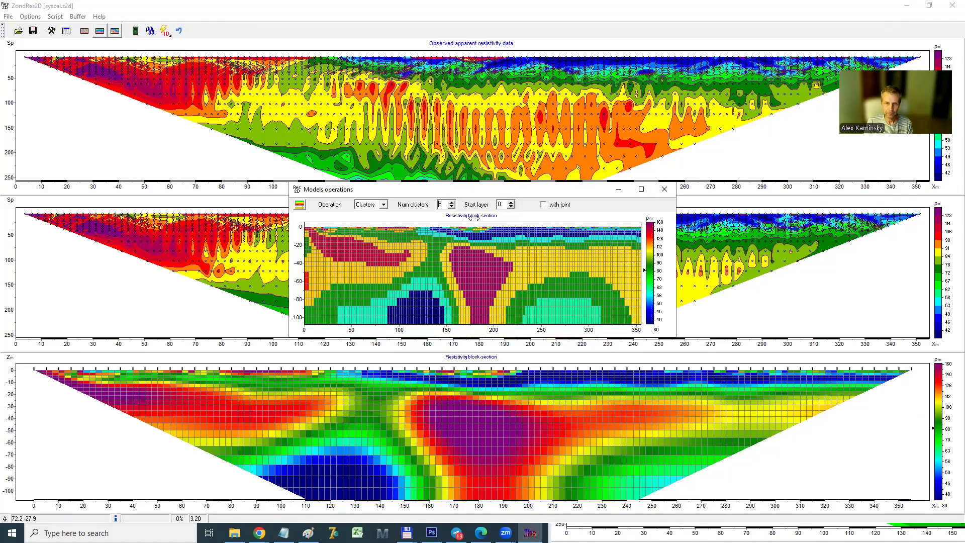
Apply the clusterization to the block section and recalculate the apparent resistivity for the clustered model
left_click(300, 203)
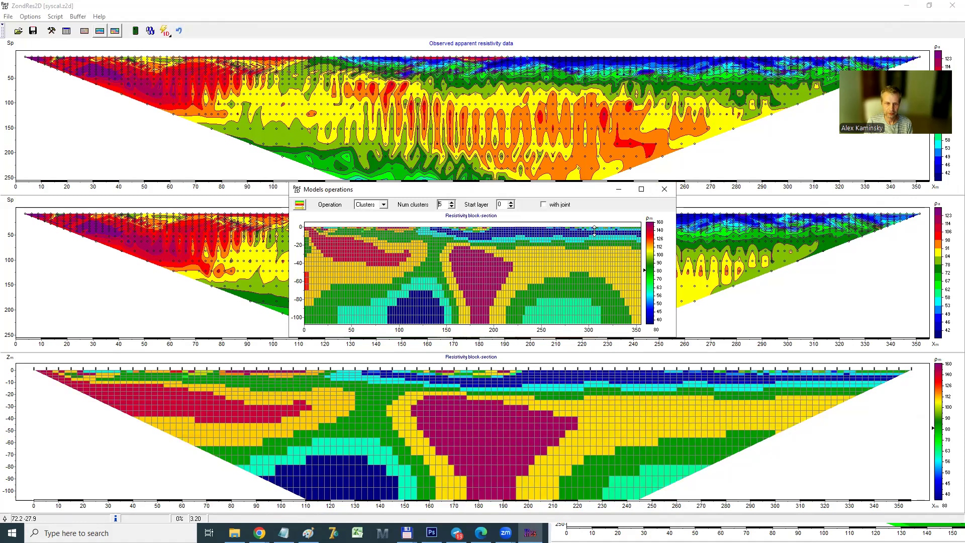
left_click(665, 189)
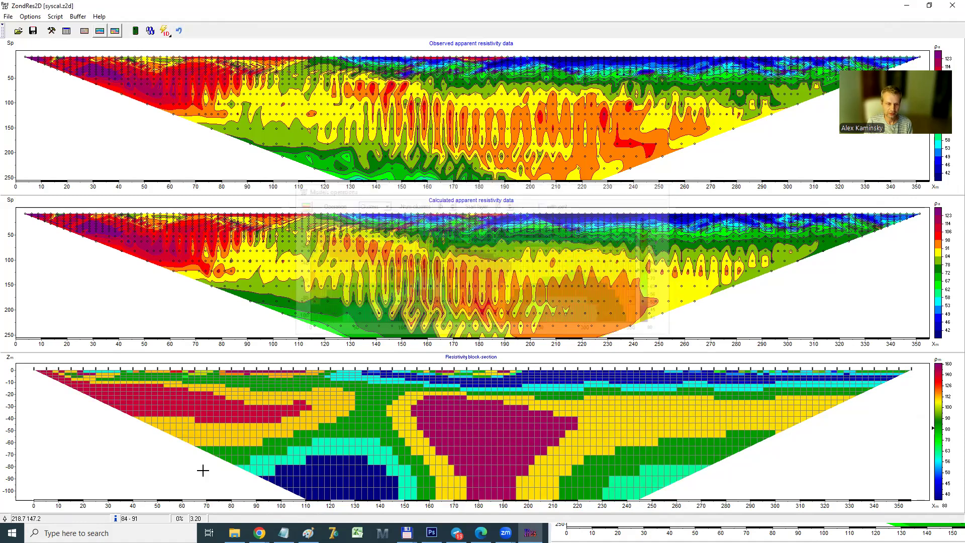
left_click(136, 31)
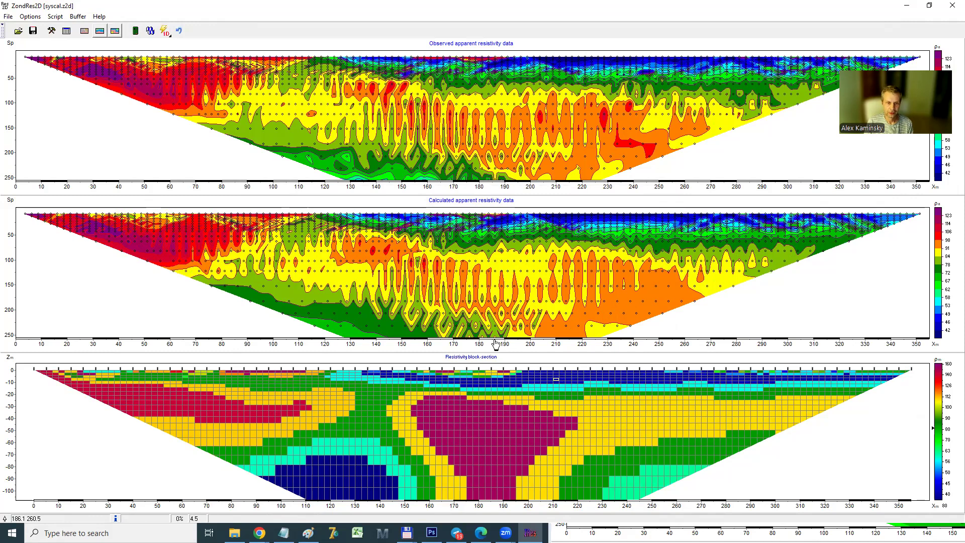
Open the vodokan data file and build its mesh with the proposed settings and a start resistivity of 80
left_click(18, 31)
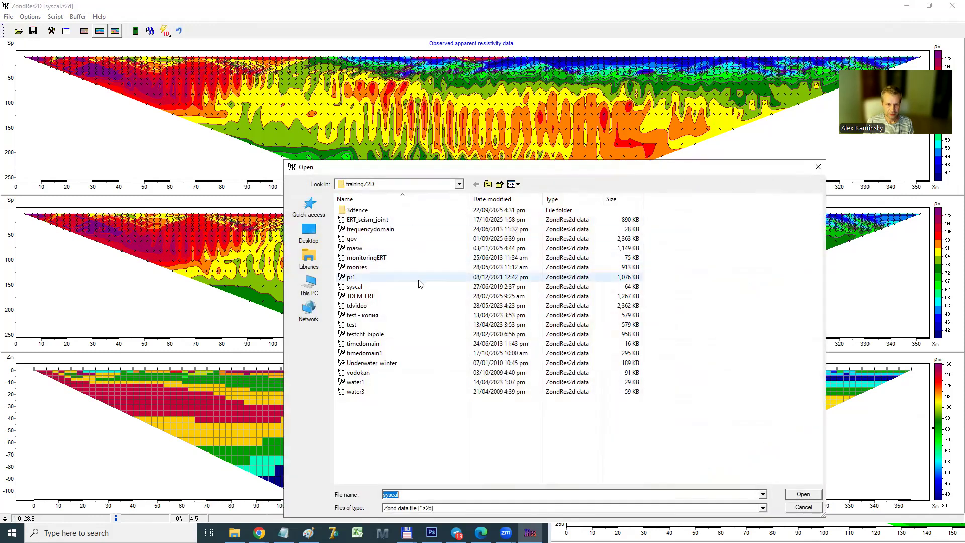
left_click(381, 372)
double_click(381, 372)
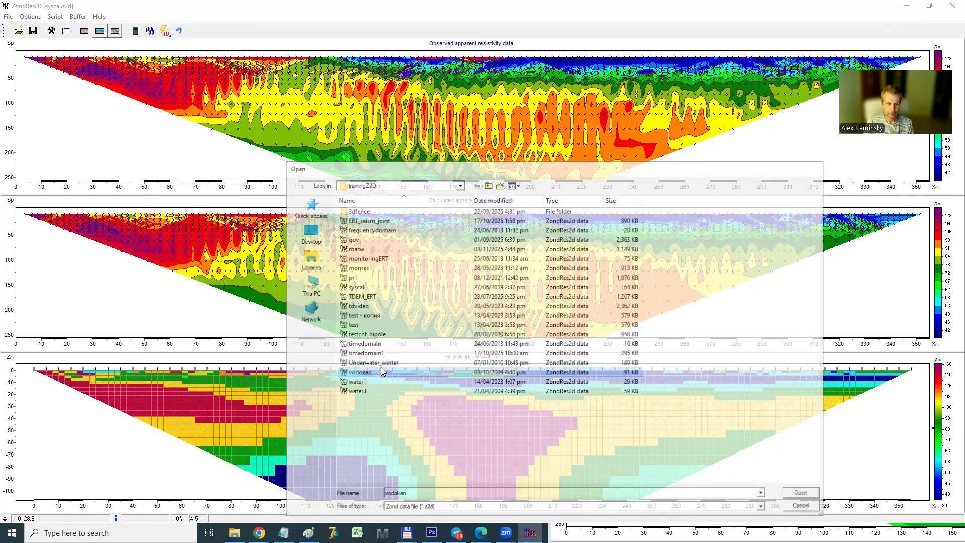
left_click(482, 290)
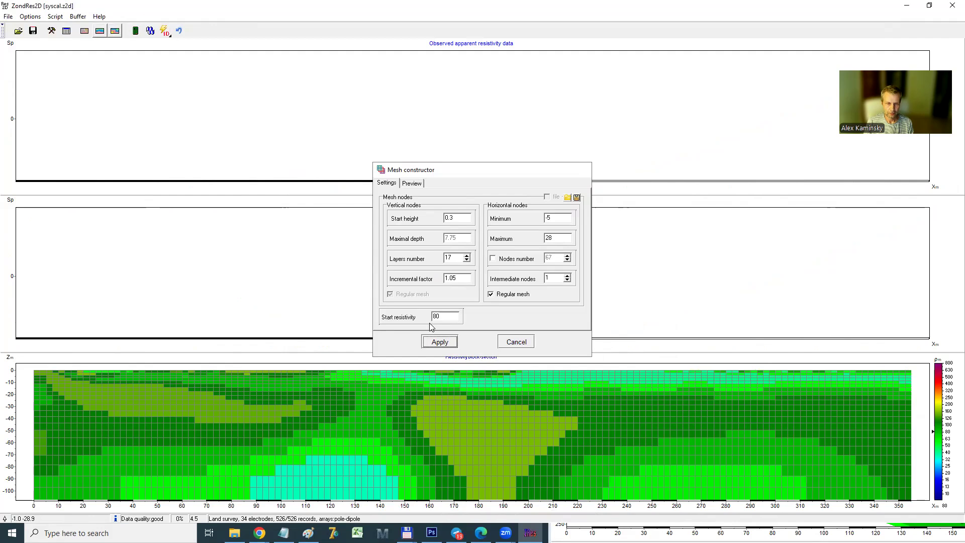
left_click(439, 341)
Set a pushing factor of 10 in the inversion's smoothness options and run the inversion of the vodokan data
left_click(30, 17)
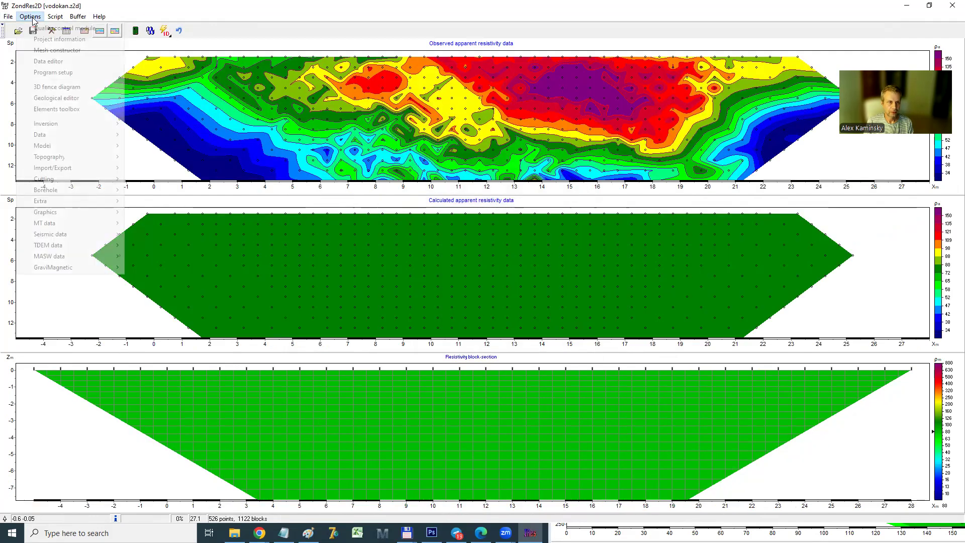
mouse_move(66, 123)
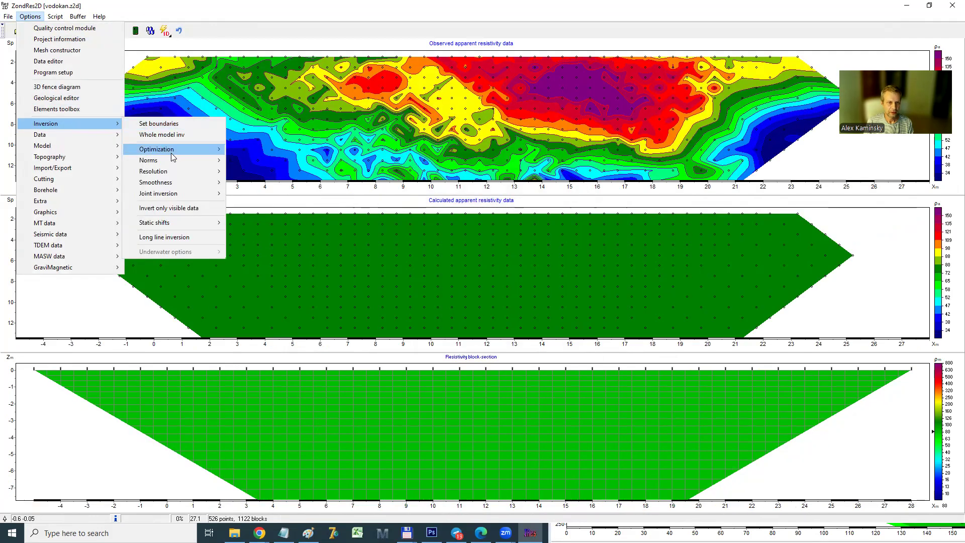
mouse_move(171, 154)
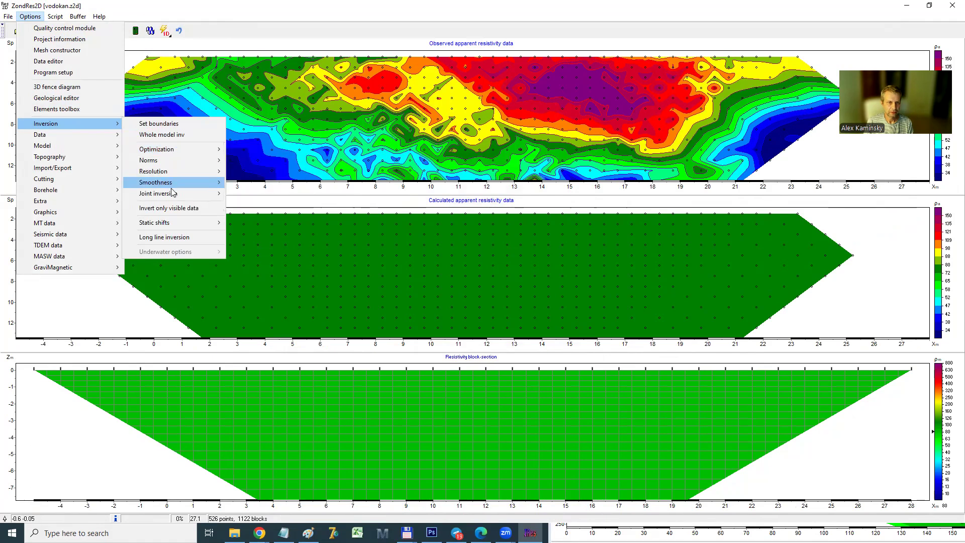
mouse_move(168, 183)
left_click(254, 195)
type("1")
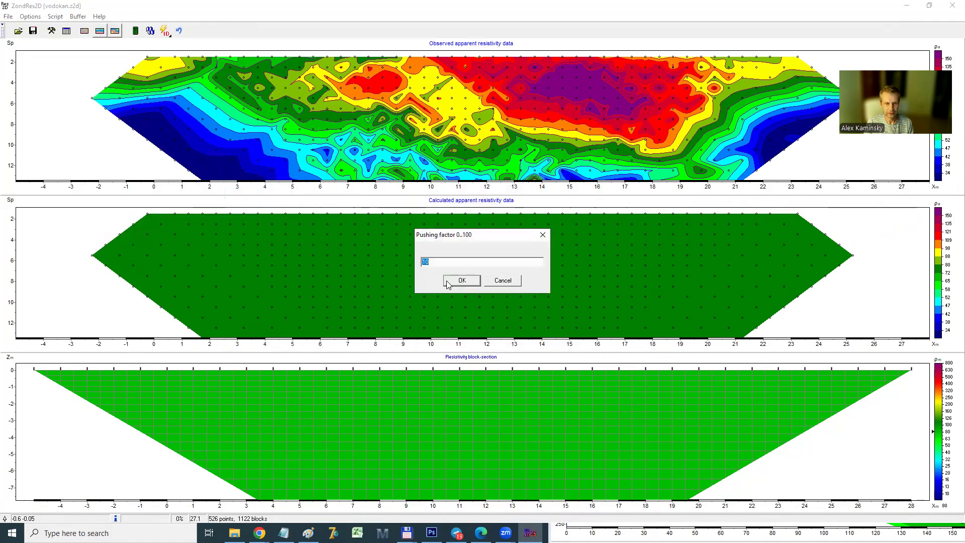
left_click(465, 282)
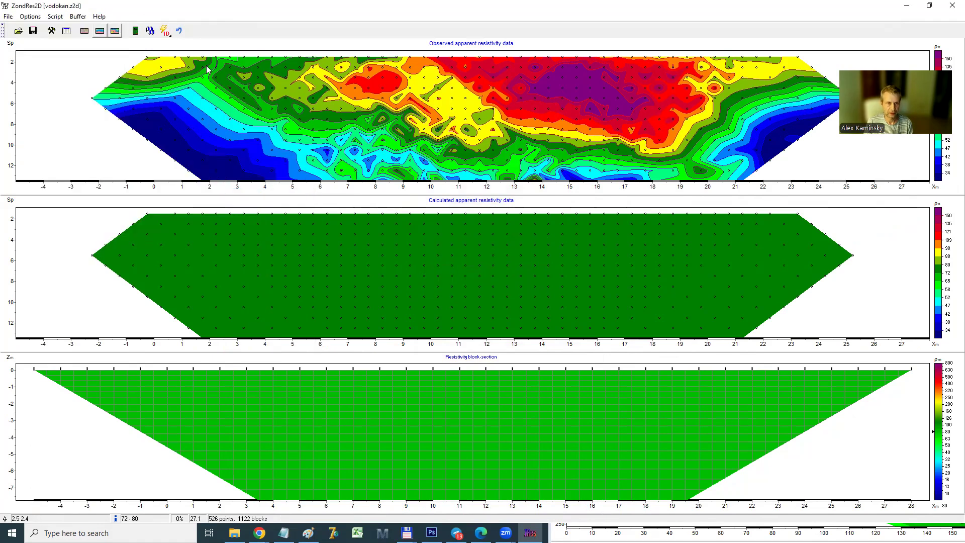
left_click(150, 32)
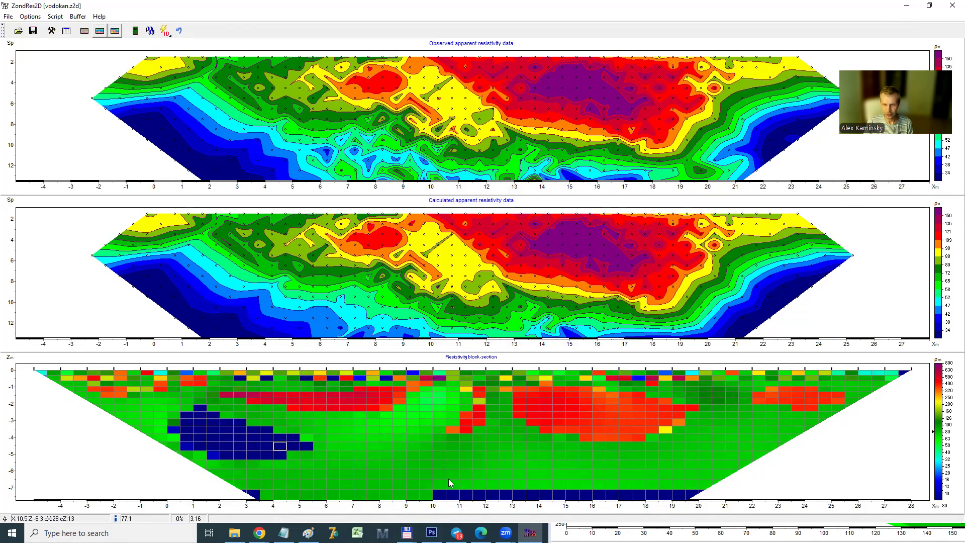
Step back through the inversion's iteration results to an earlier, smoother resistivity model
left_click(180, 31)
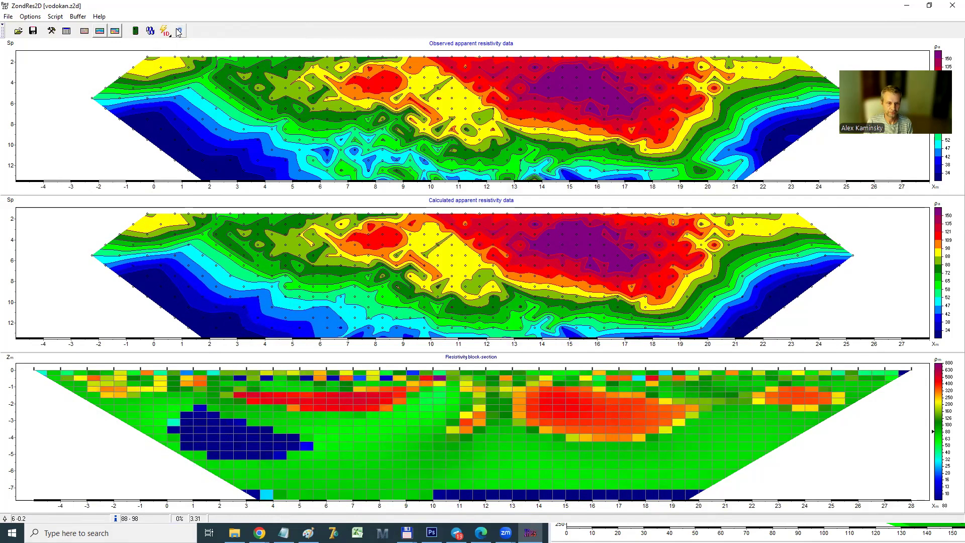
left_click(179, 31)
left_click(180, 31)
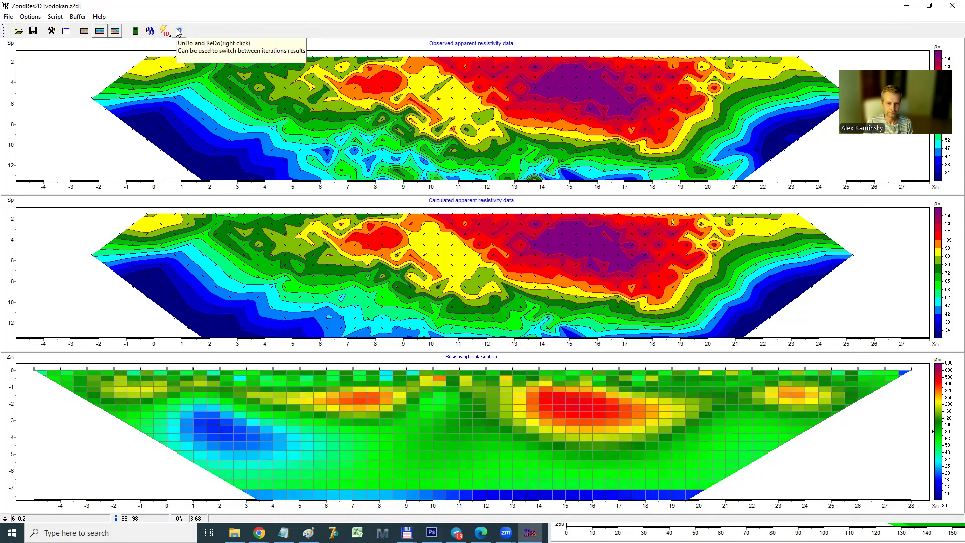
left_click(180, 31)
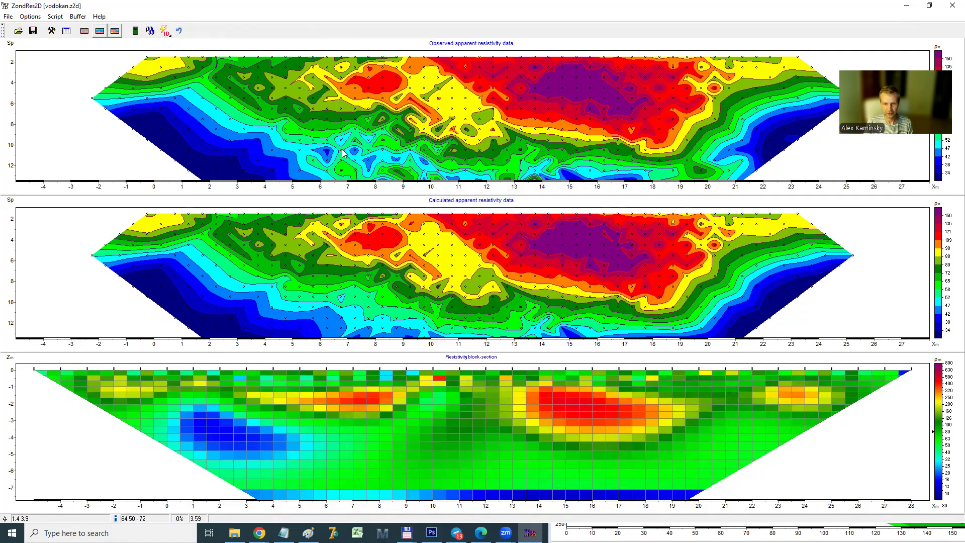